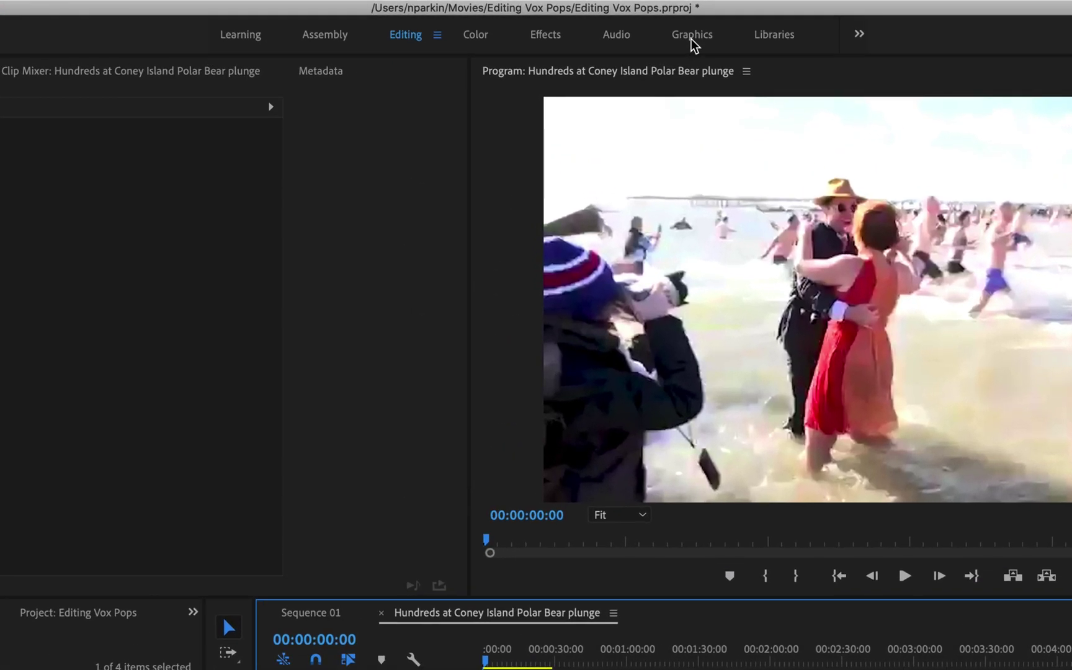
Switch to the Graphics workspace and look through the graphics templates for a title design
{"action": "left_click", "coordinate": [681, 36]}
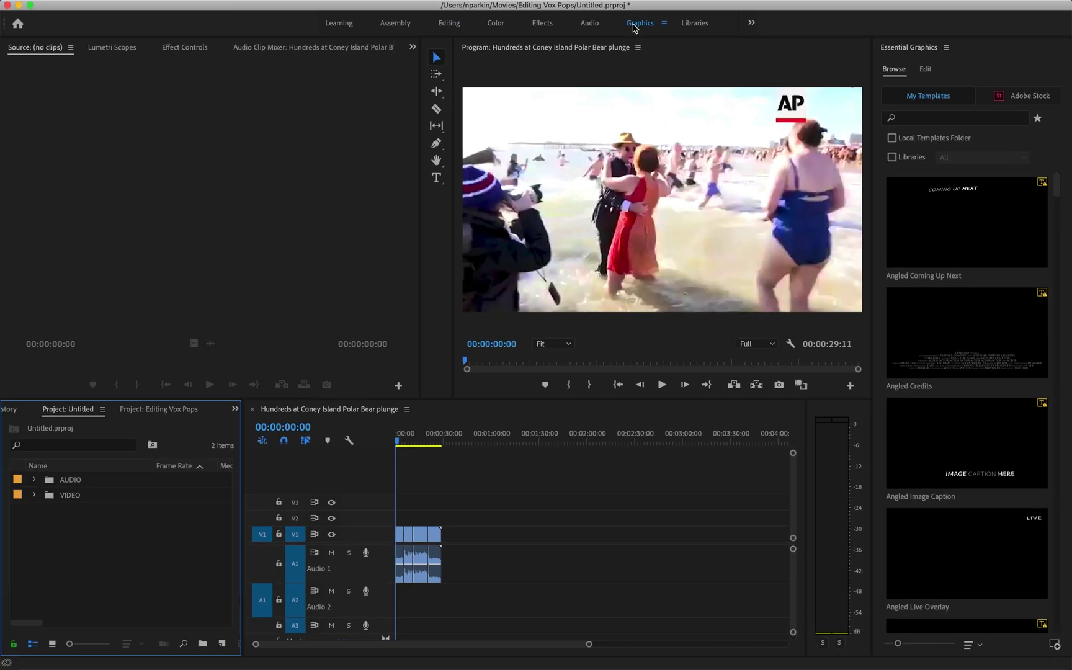
{"action": "scroll", "coordinate": [989, 364], "scroll_direction": "down", "scroll_amount": 8}
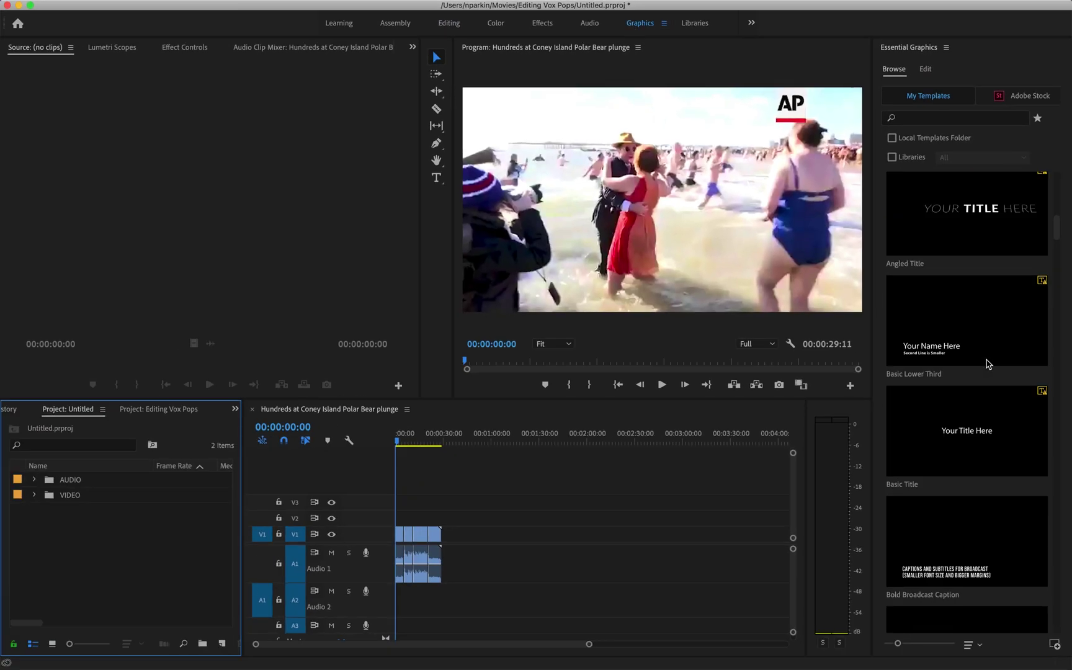
{"action": "scroll", "coordinate": [989, 364], "scroll_direction": "down", "scroll_amount": 3}
{"action": "scroll", "coordinate": [988, 364], "scroll_direction": "down", "scroll_amount": 10}
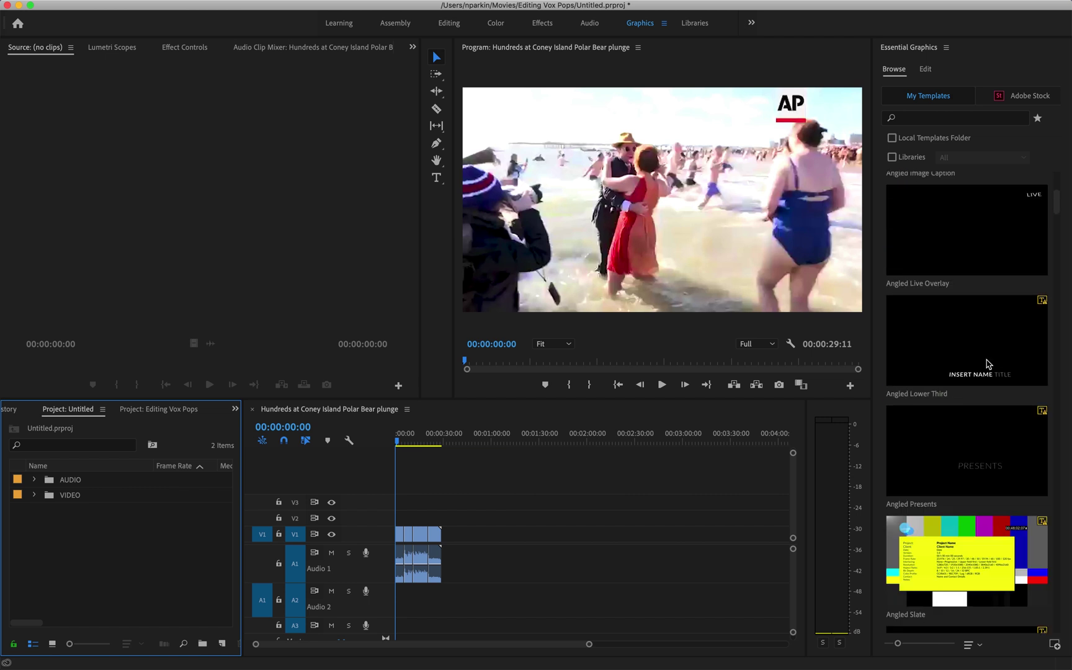
{"action": "scroll", "coordinate": [988, 364], "scroll_direction": "down", "scroll_amount": 5}
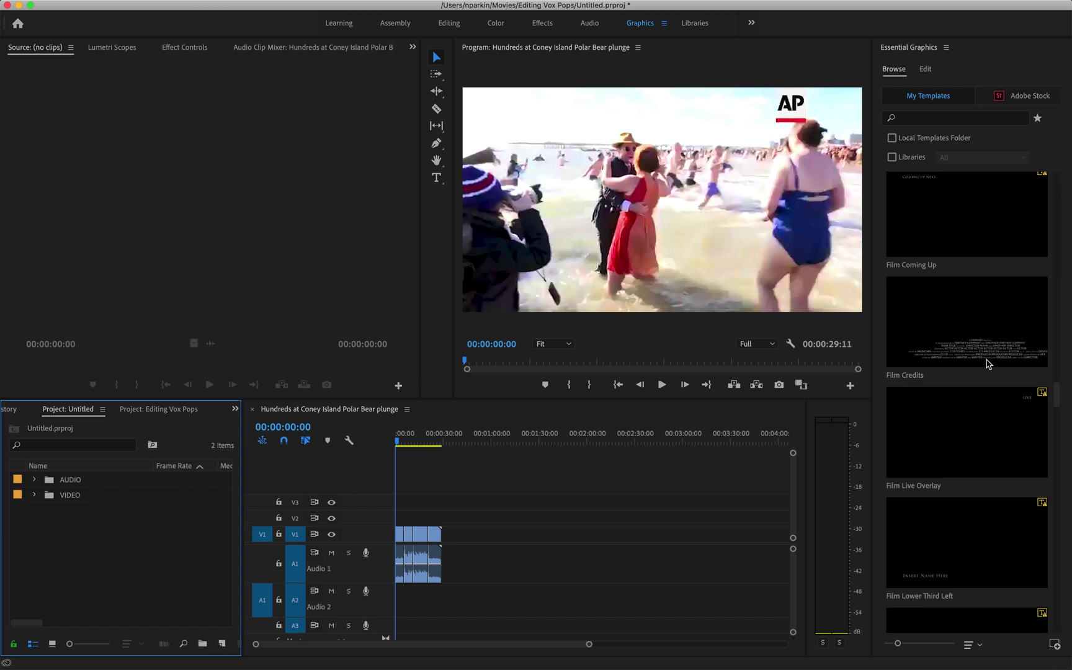
{"action": "scroll", "coordinate": [982, 304], "scroll_direction": "up", "scroll_amount": 5}
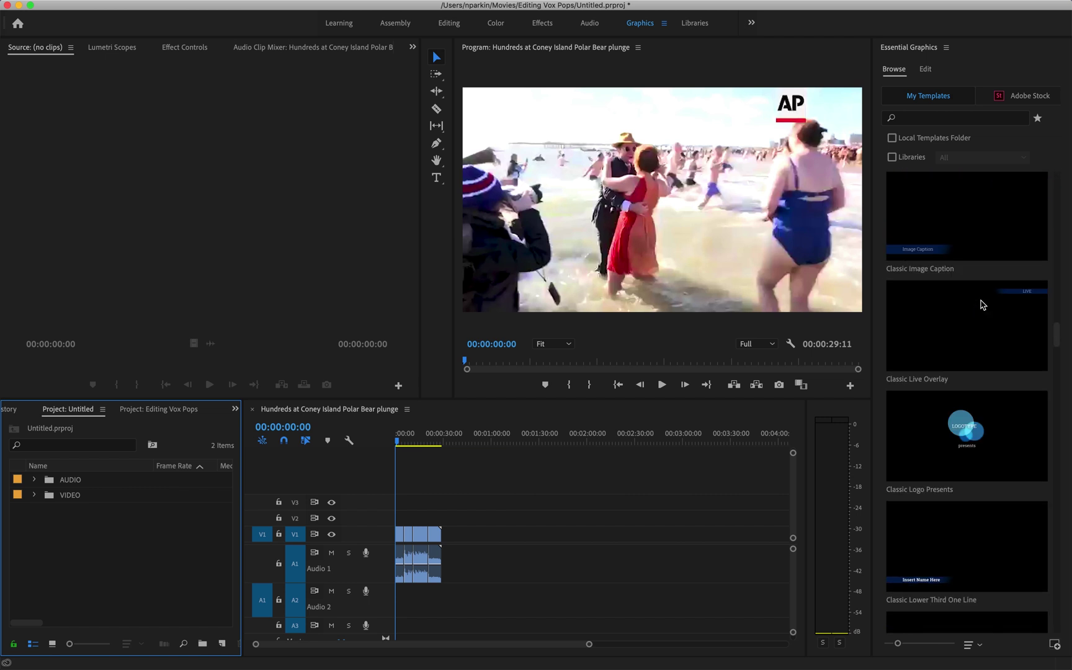
{"action": "scroll", "coordinate": [982, 304], "scroll_direction": "down", "scroll_amount": 3}
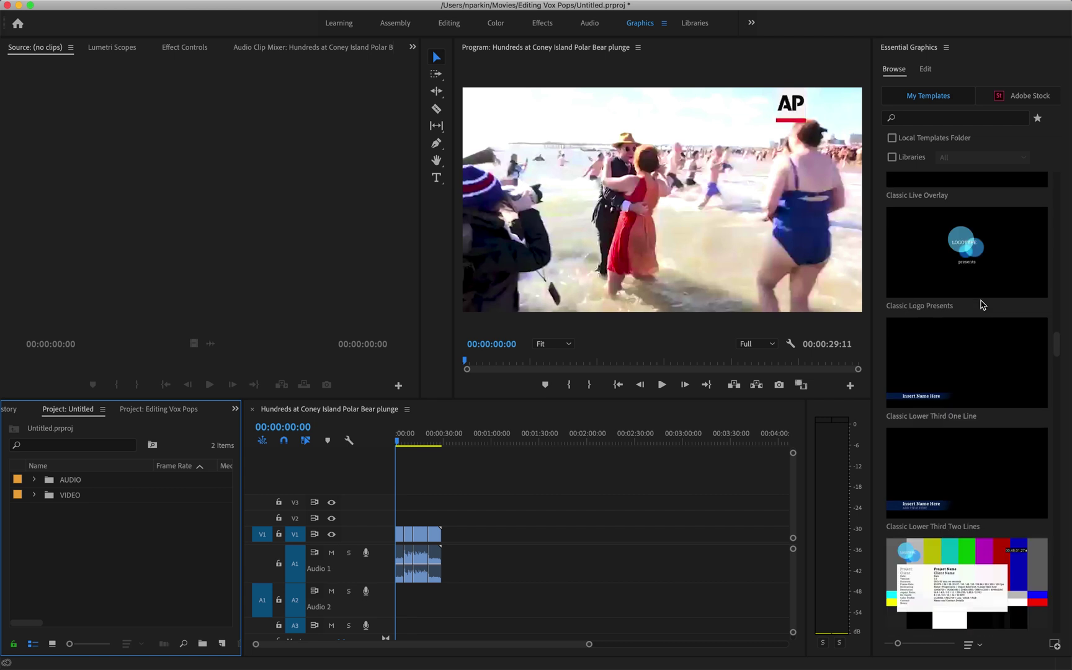
{"action": "scroll", "coordinate": [982, 304], "scroll_direction": "down", "scroll_amount": 5}
{"action": "scroll", "coordinate": [982, 304], "scroll_direction": "down", "scroll_amount": 3}
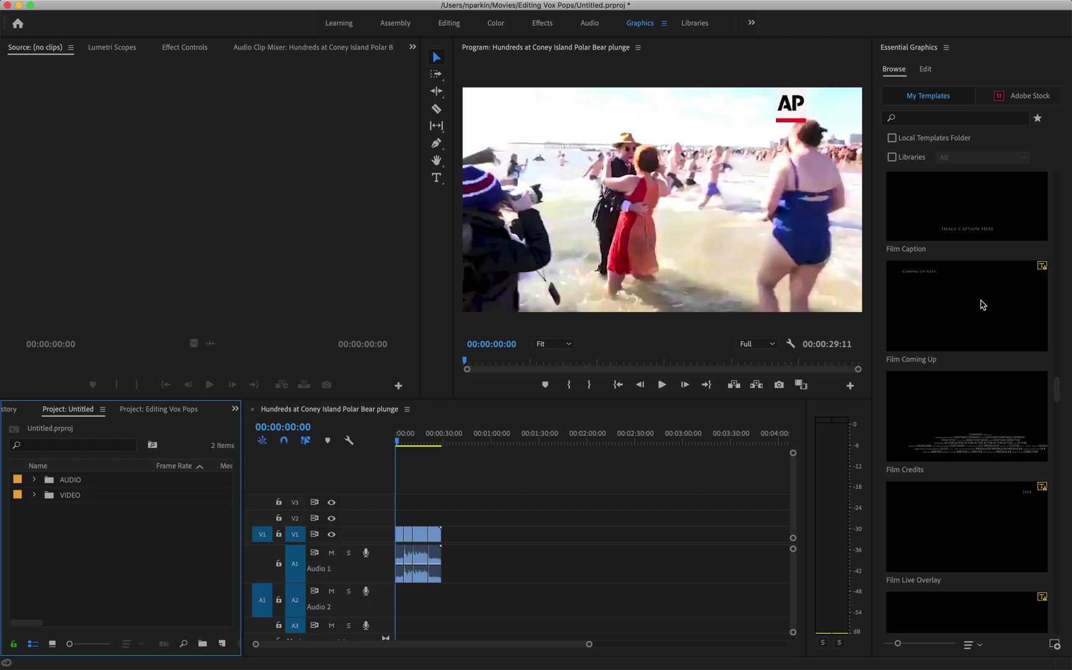
{"action": "scroll", "coordinate": [982, 304], "scroll_direction": "down", "scroll_amount": 3}
{"action": "scroll", "coordinate": [982, 305], "scroll_direction": "up", "scroll_amount": 7}
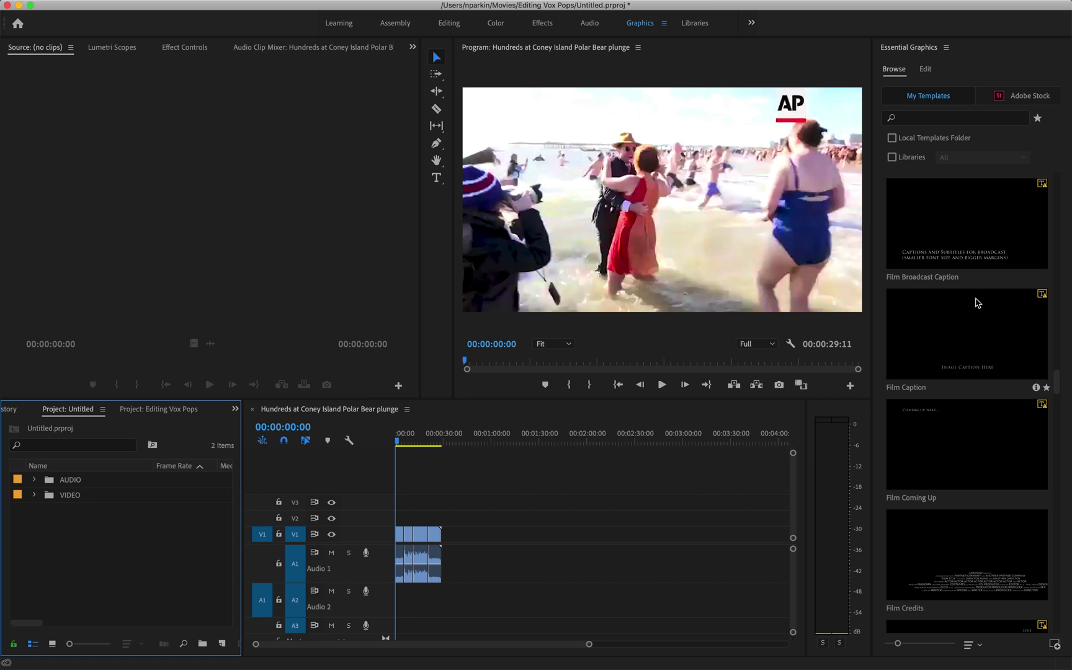
{"action": "scroll", "coordinate": [971, 397], "scroll_direction": "down", "scroll_amount": 19}
{"action": "scroll", "coordinate": [971, 397], "scroll_direction": "up", "scroll_amount": 20}
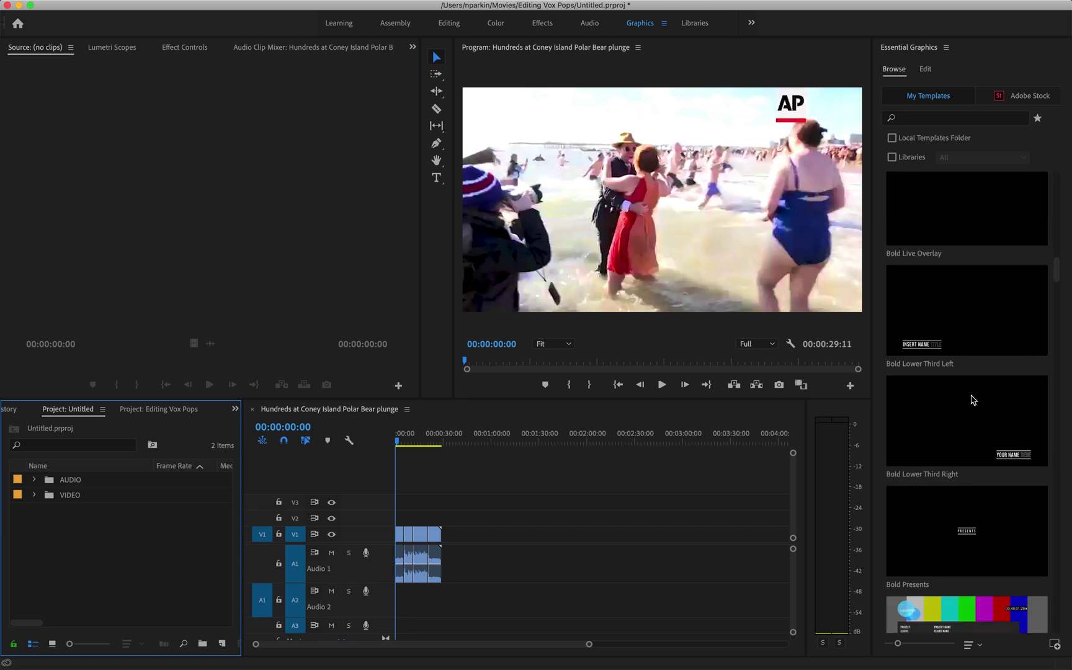
{"action": "scroll", "coordinate": [990, 348], "scroll_direction": "down", "scroll_amount": 20}
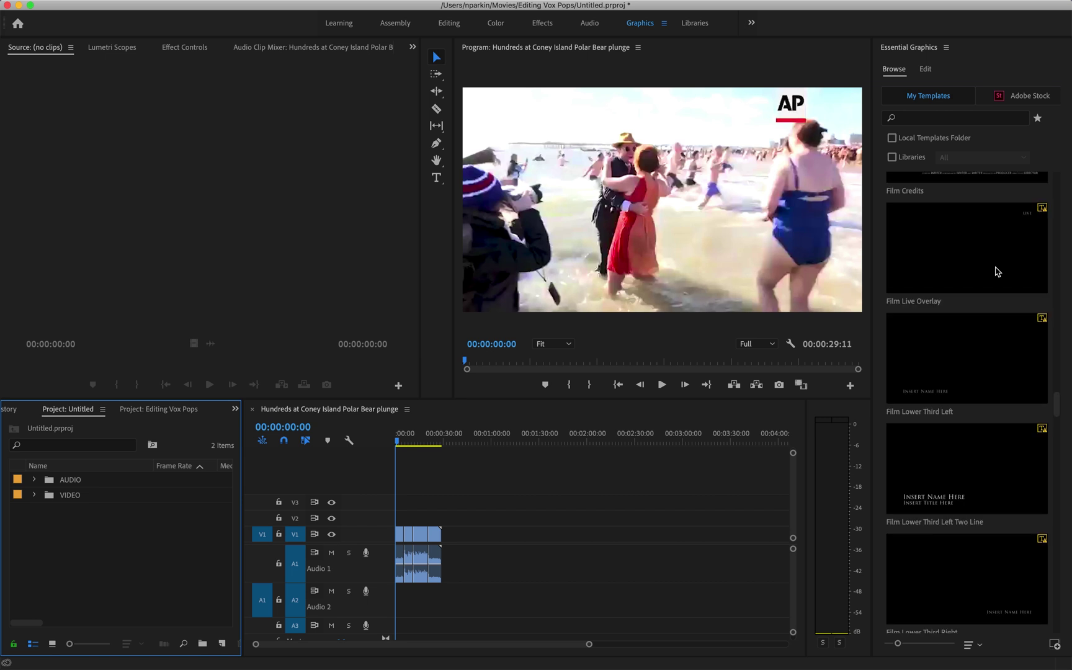
{"action": "scroll", "coordinate": [970, 482], "scroll_direction": "down", "scroll_amount": 10}
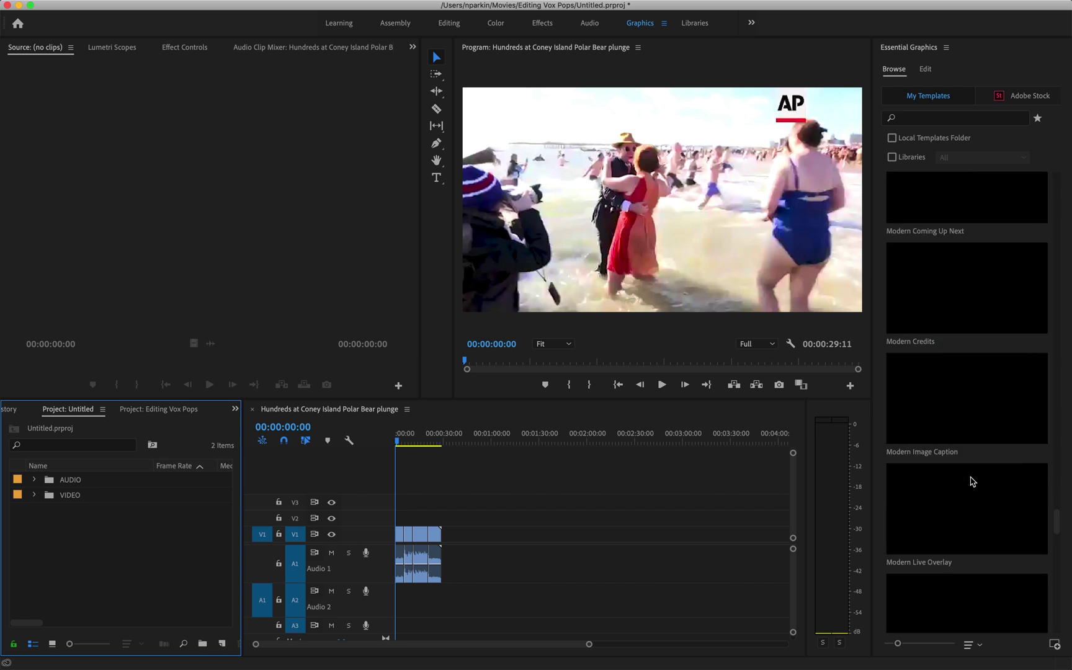
{"action": "scroll", "coordinate": [971, 481], "scroll_direction": "up", "scroll_amount": 3}
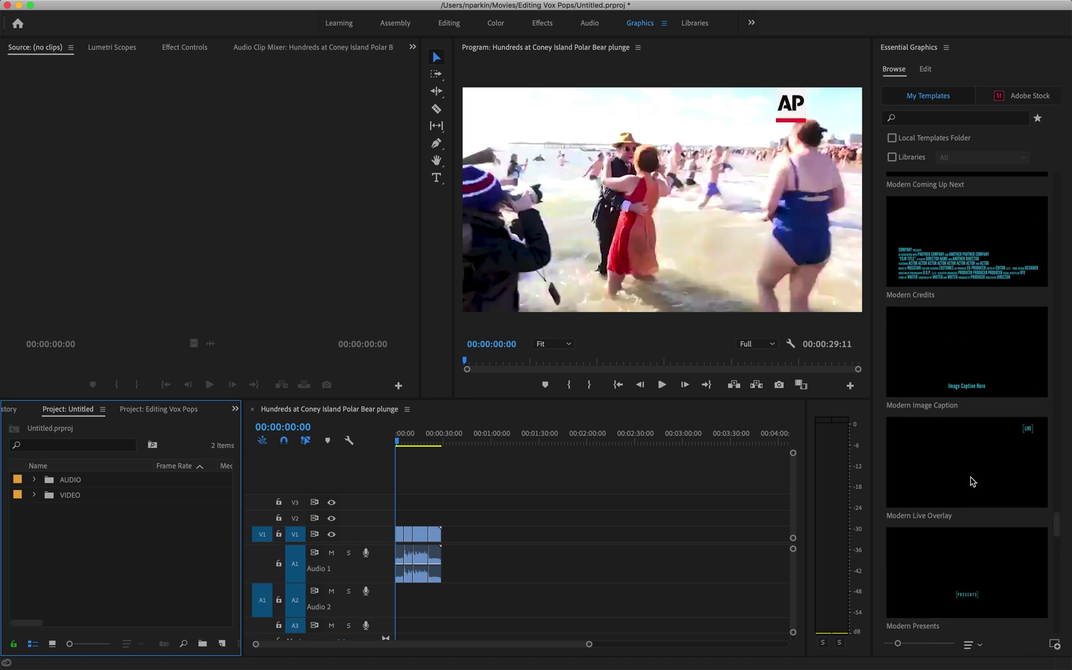
{"action": "scroll", "coordinate": [971, 481], "scroll_direction": "down", "scroll_amount": 5}
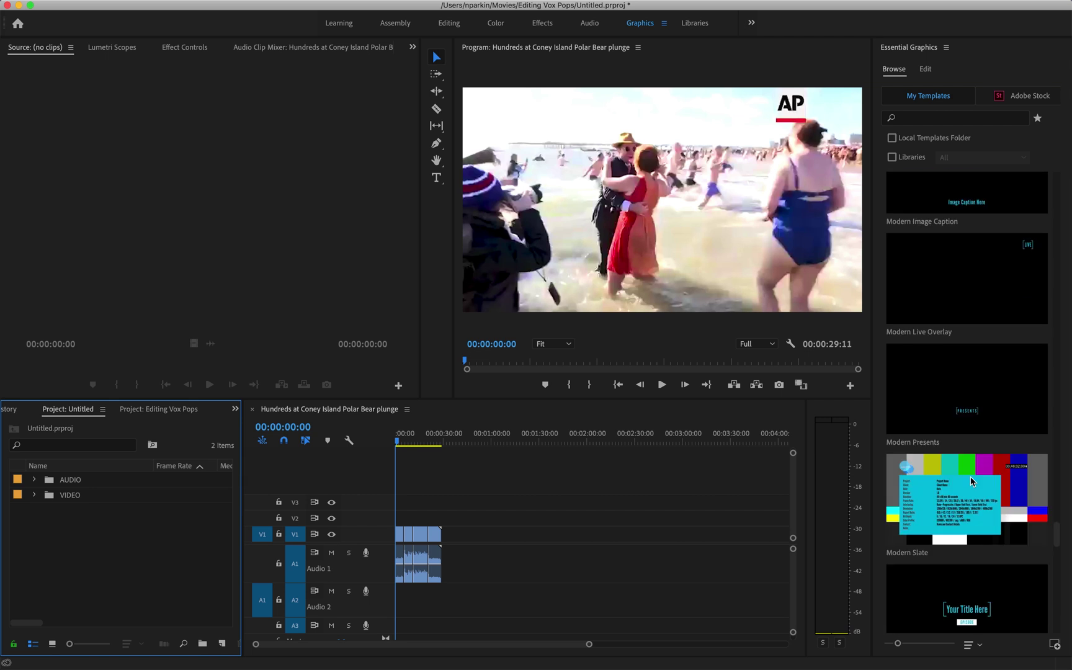
{"action": "scroll", "coordinate": [972, 481], "scroll_direction": "down", "scroll_amount": 3}
Place the Modern Title template on track V2 above the first clip, near the start of the sequence
{"action": "mouse_move", "coordinate": [922, 415]}
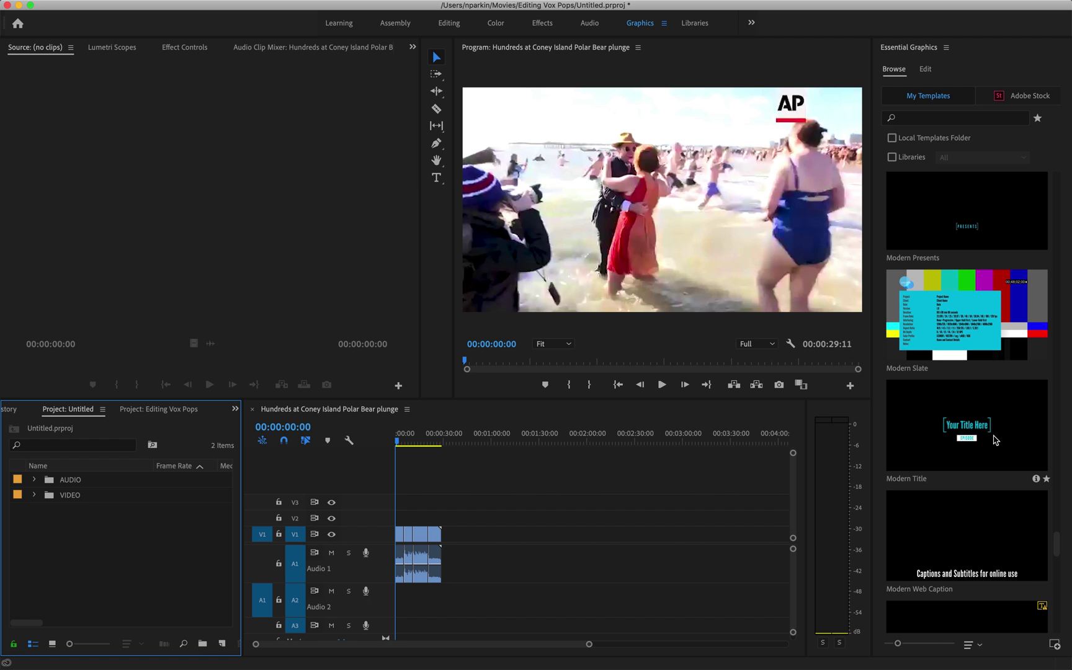
{"action": "left_click_drag", "start_coordinate": [991, 436], "coordinate": [438, 503]}
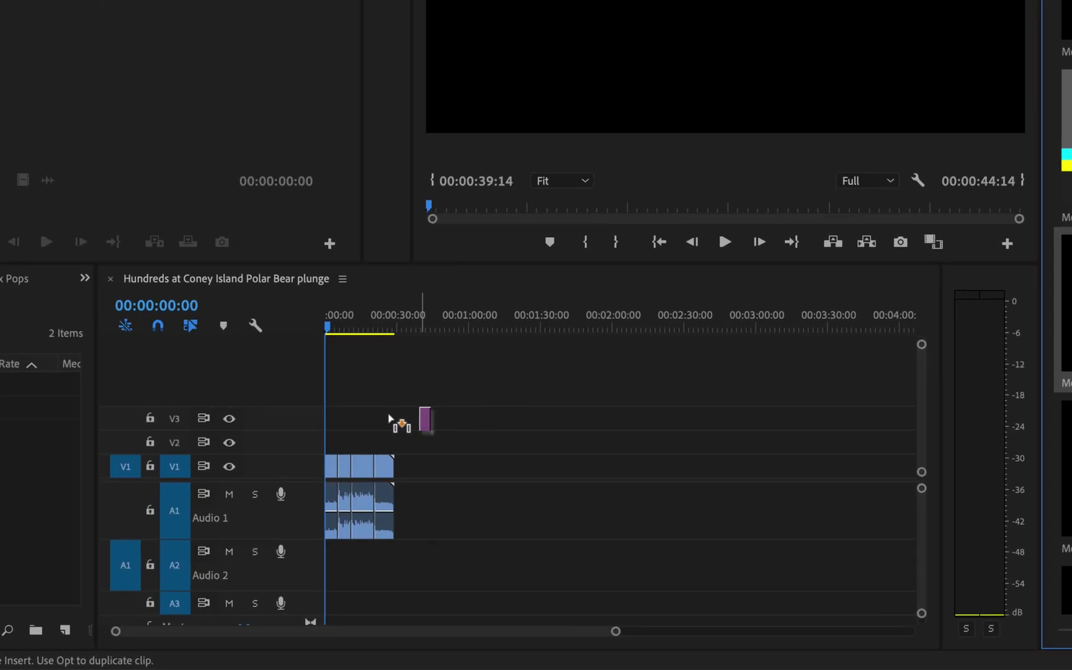
{"action": "left_click_drag", "start_coordinate": [389, 415], "coordinate": [330, 439]}
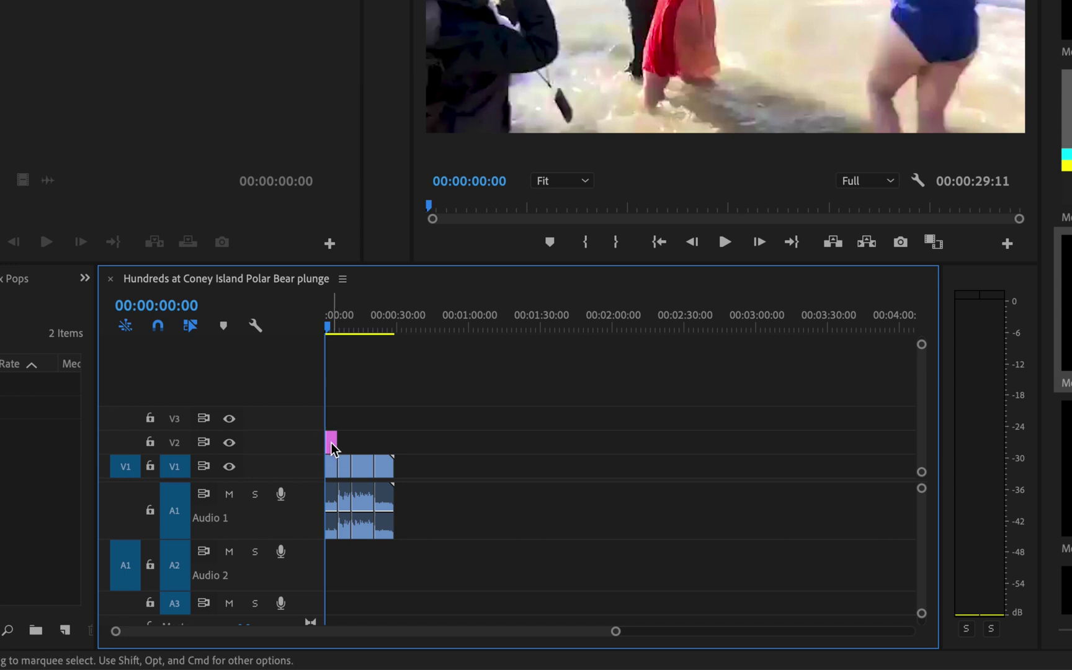
{"action": "key", "text": "="}
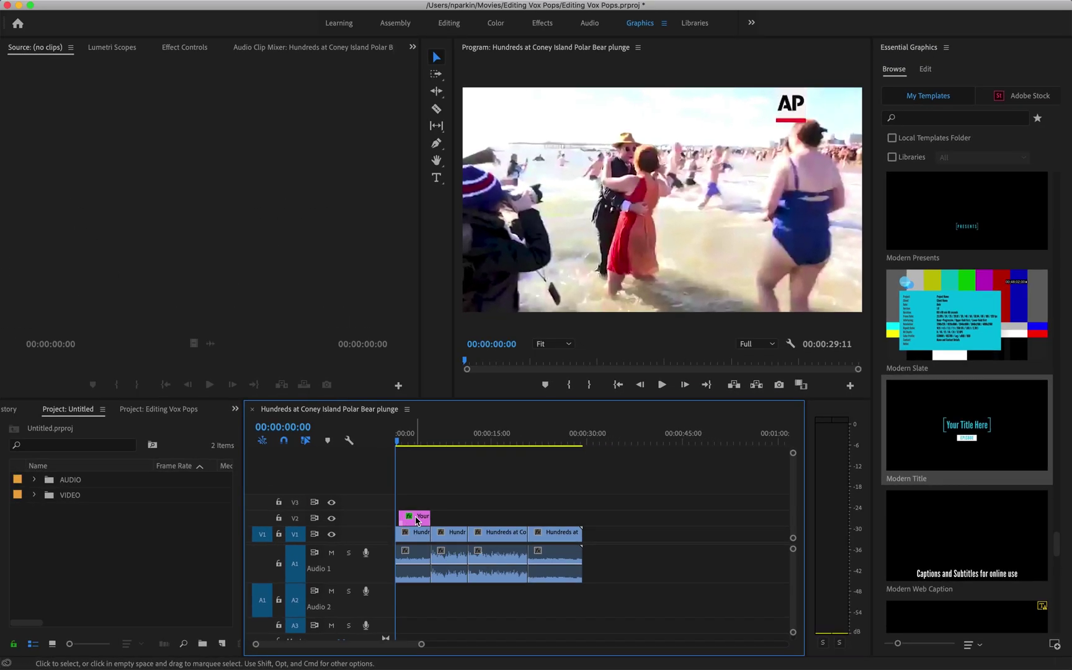
With the playhead at 00:00:02:15, delete the EPISODE text from the title graphic
{"action": "left_click", "coordinate": [352, 433]}
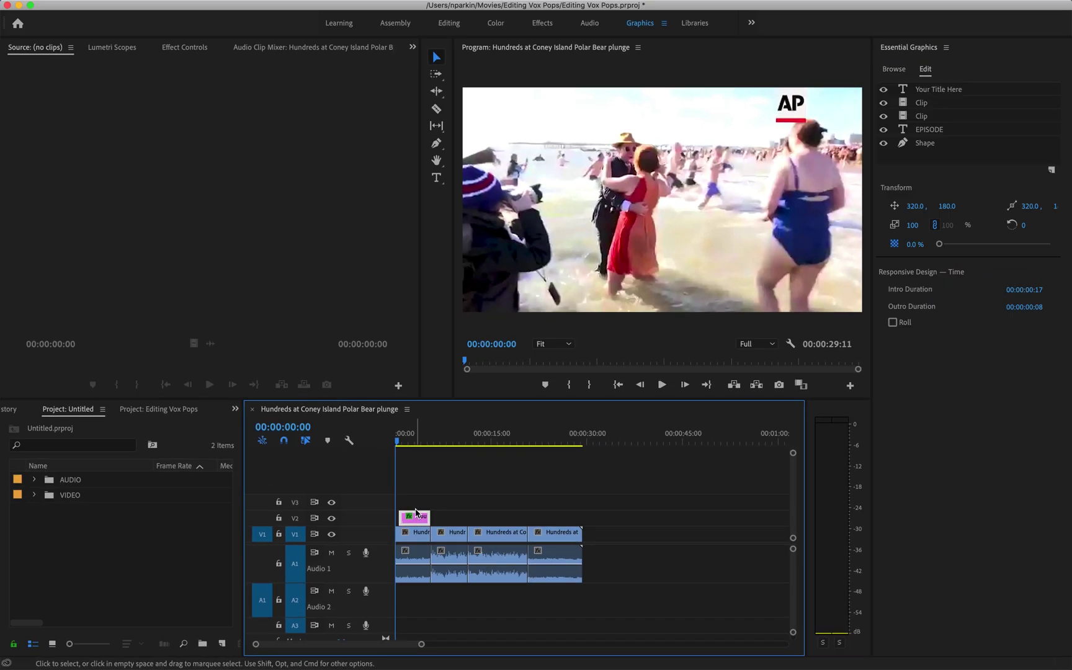
{"action": "left_click", "coordinate": [412, 436]}
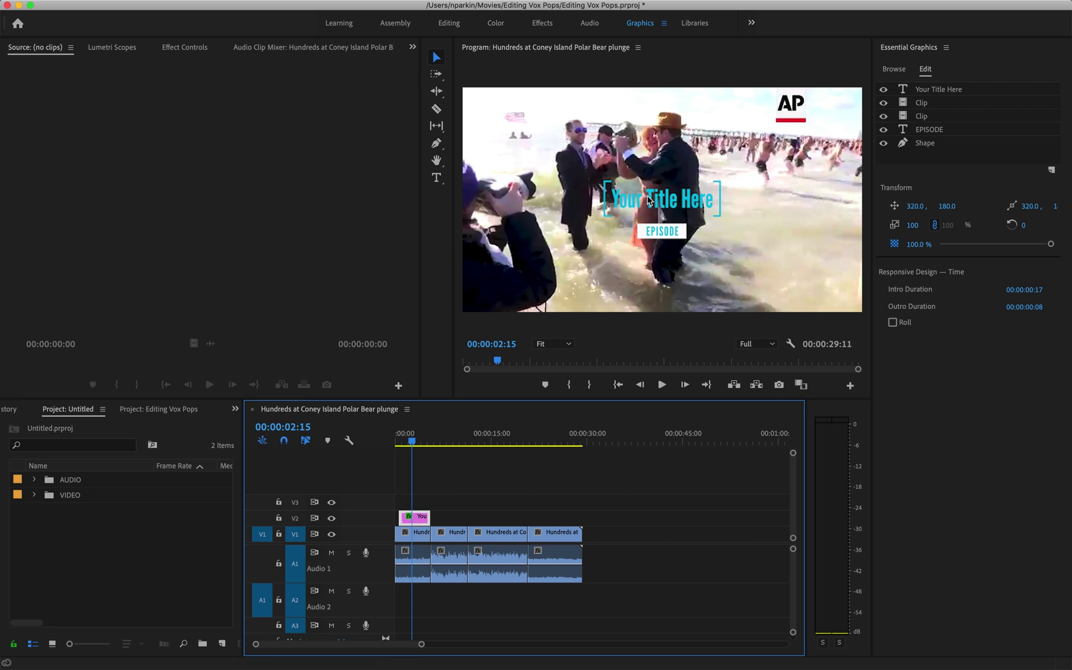
{"action": "left_click", "coordinate": [643, 201]}
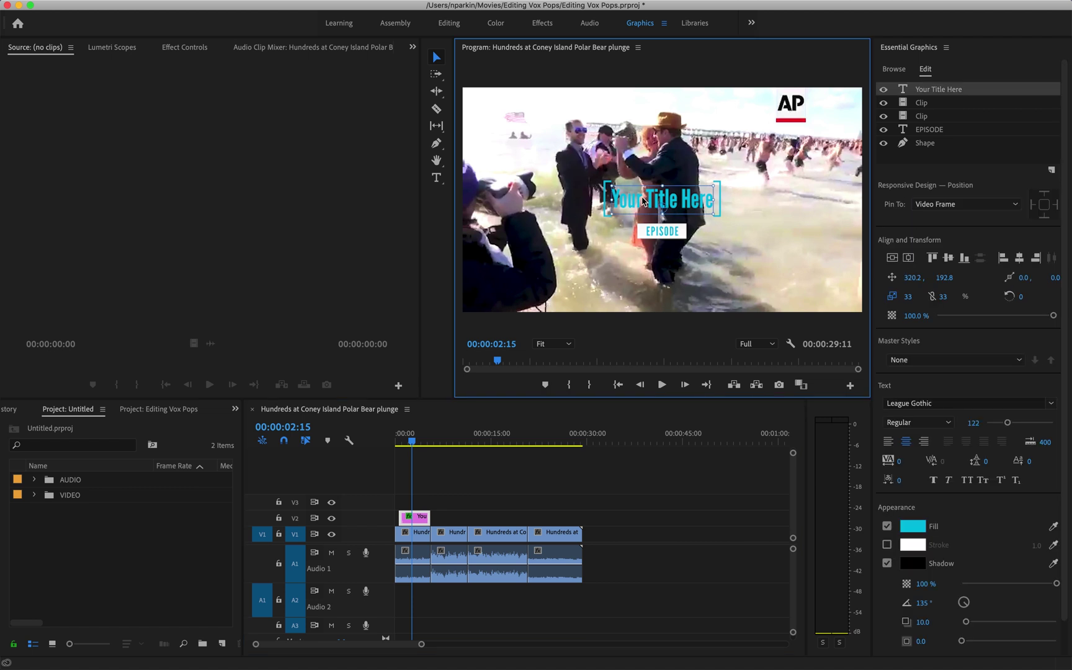
{"action": "left_click", "coordinate": [660, 235]}
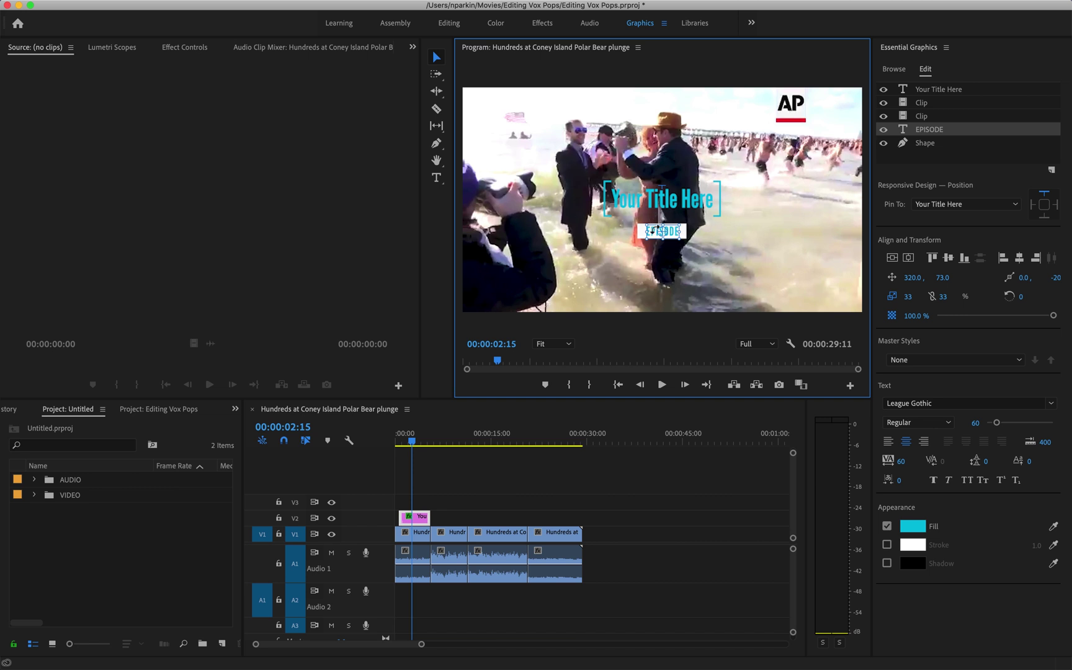
{"action": "double_click", "coordinate": [660, 234]}
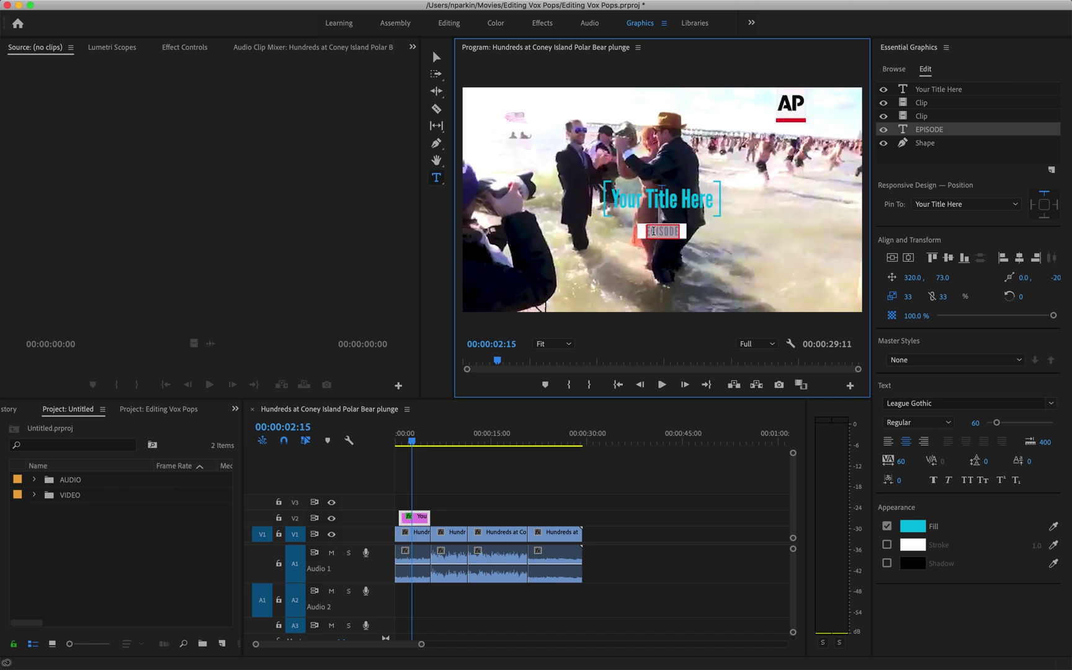
{"action": "key", "text": "BackSpace"}
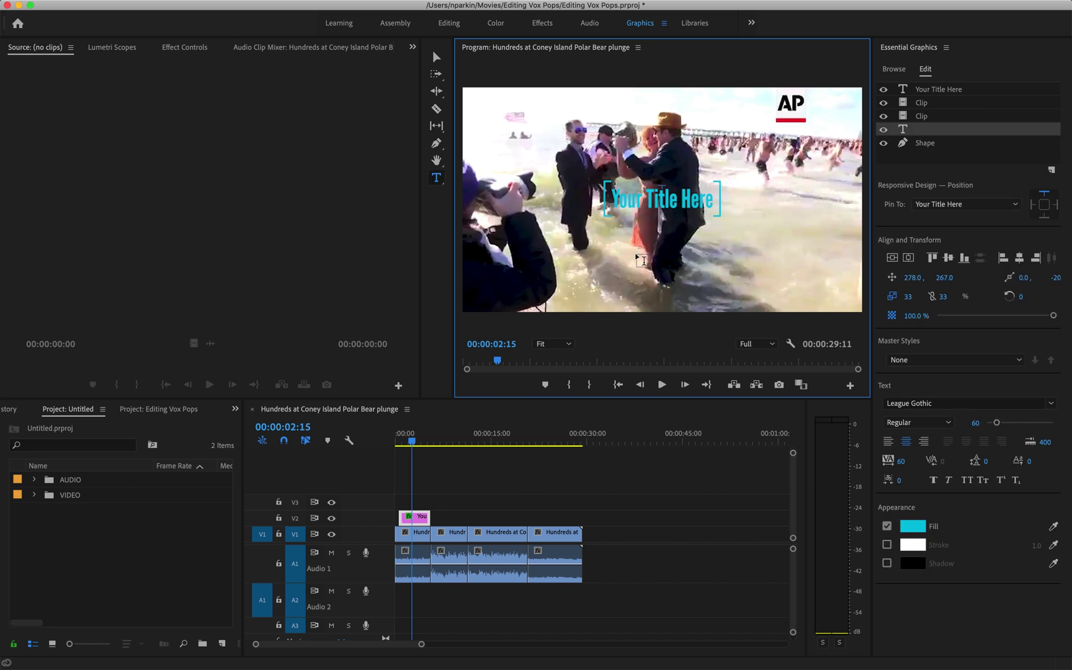
Replace the title text with "WHY ARE PEOPLE CELEBRATING NEW YEAR'S DAY IN THE OCEAN?"
{"action": "left_click", "coordinate": [632, 200]}
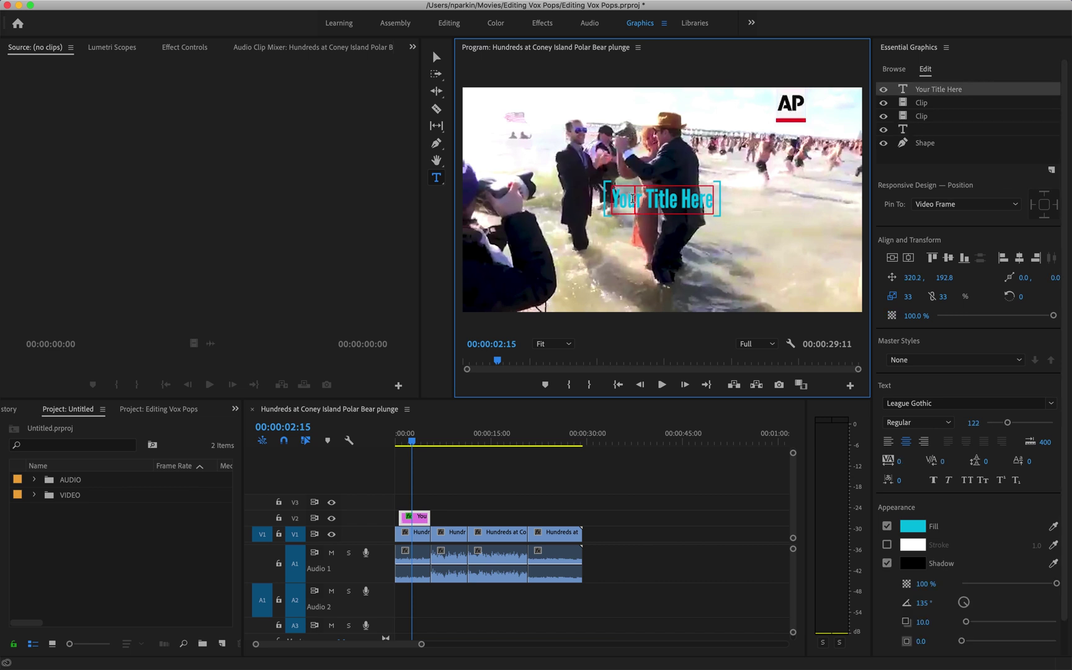
{"action": "left_click_drag", "start_coordinate": [613, 199], "coordinate": [712, 199]}
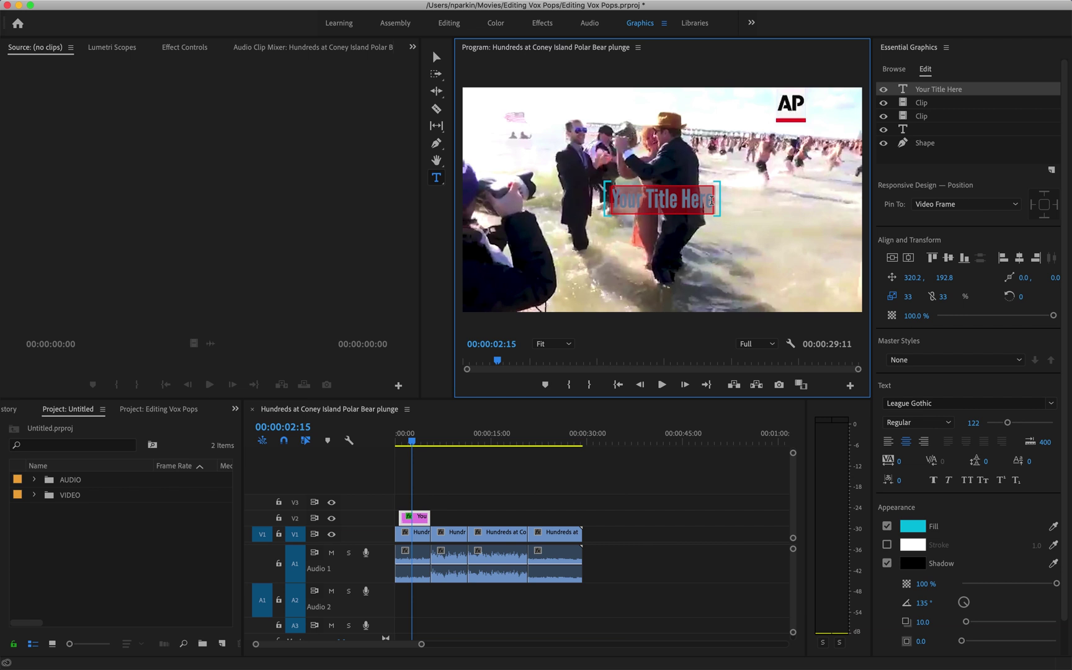
{"action": "type", "text": "WH"}
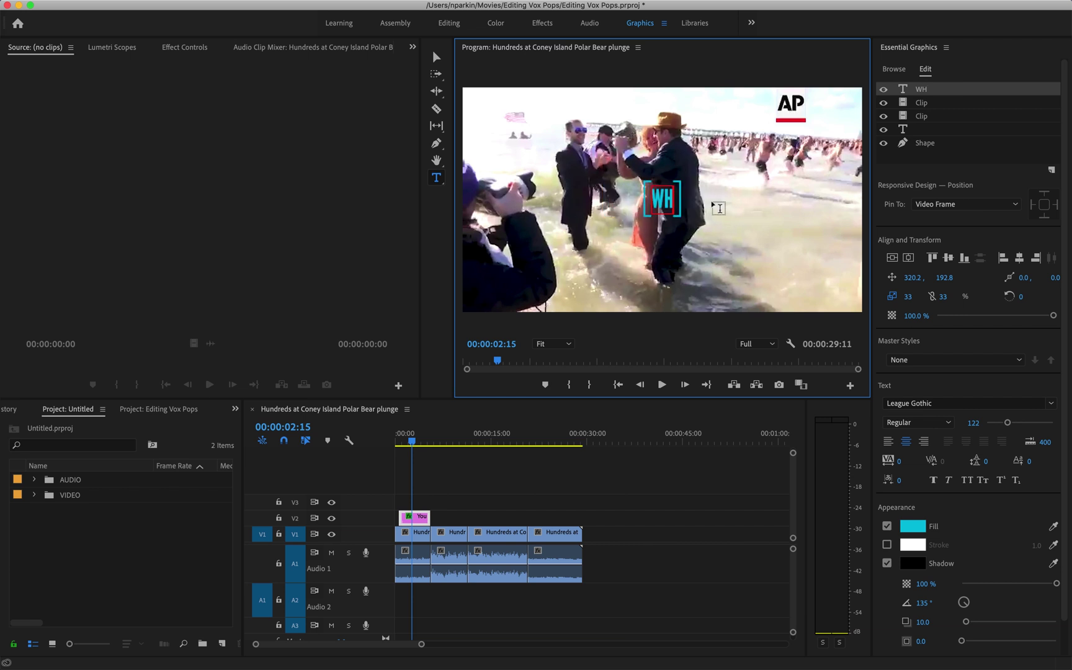
{"action": "type", "text": "Y ARE P"}
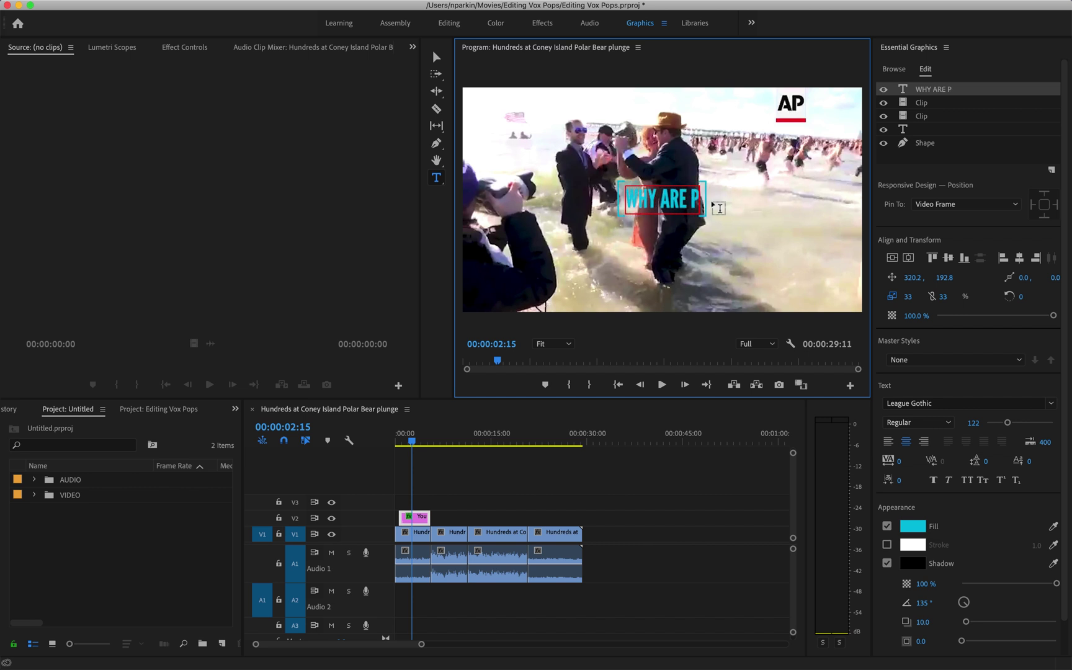
{"action": "type", "text": "EOPLE CELEBRATING"}
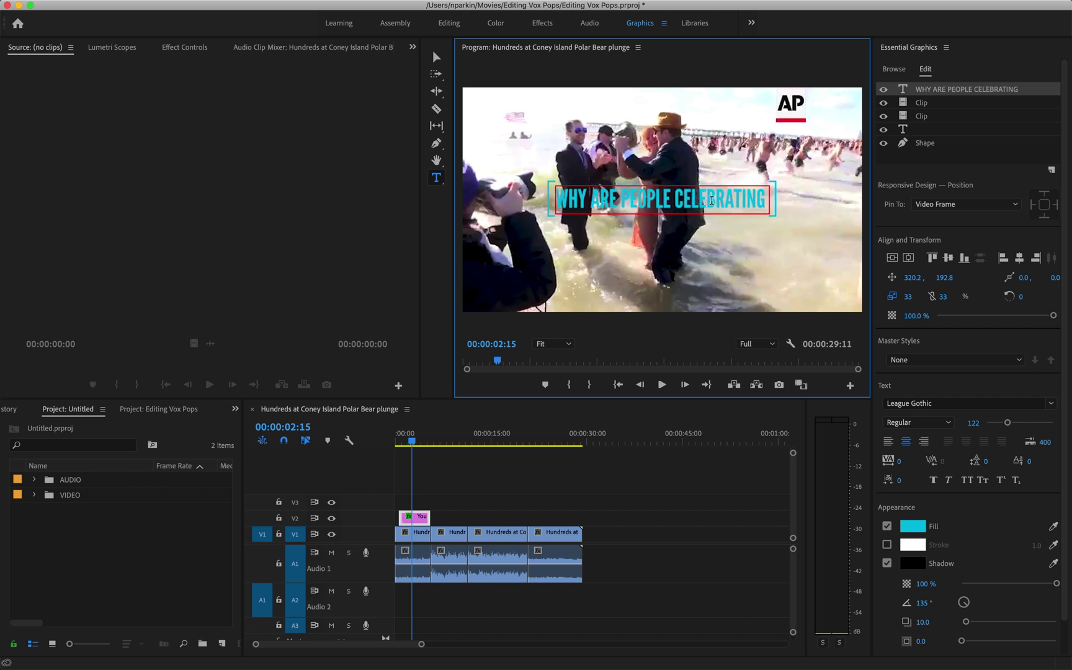
{"action": "type", "text": " NE"}
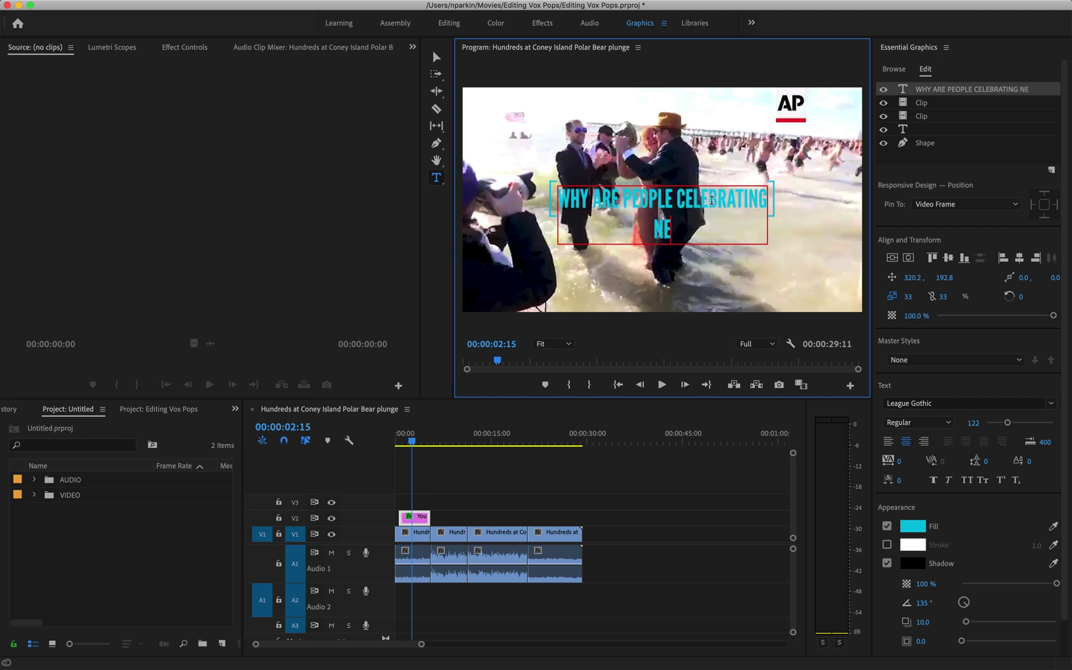
{"action": "type", "text": "W YEAR'S DAY"}
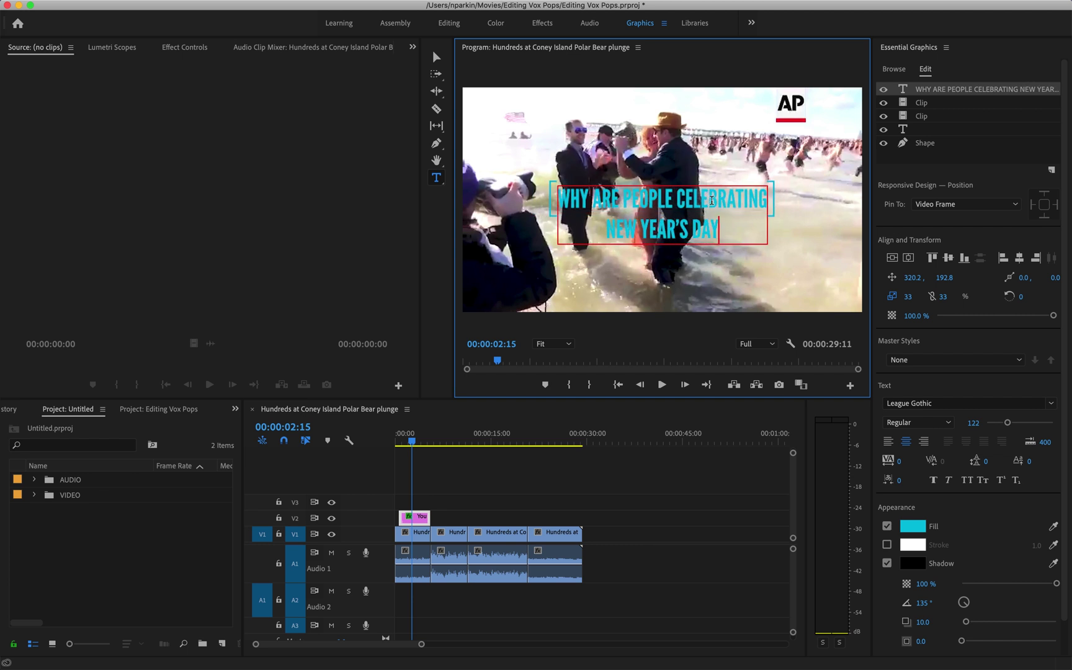
{"action": "type", "text": " IN THE OCE"}
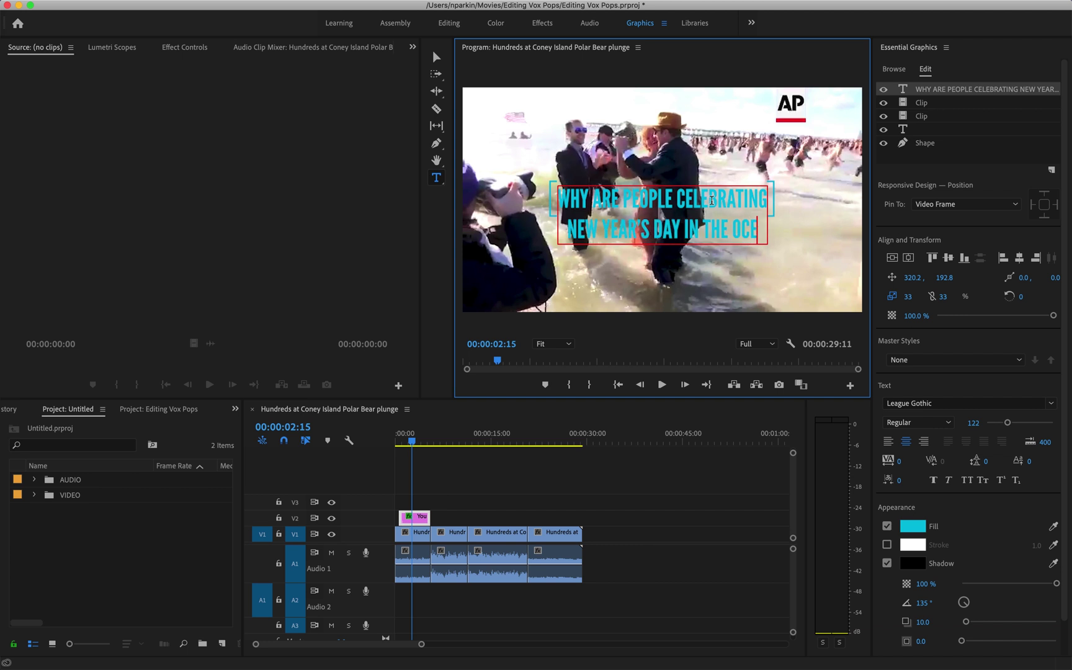
{"action": "type", "text": "AN?"}
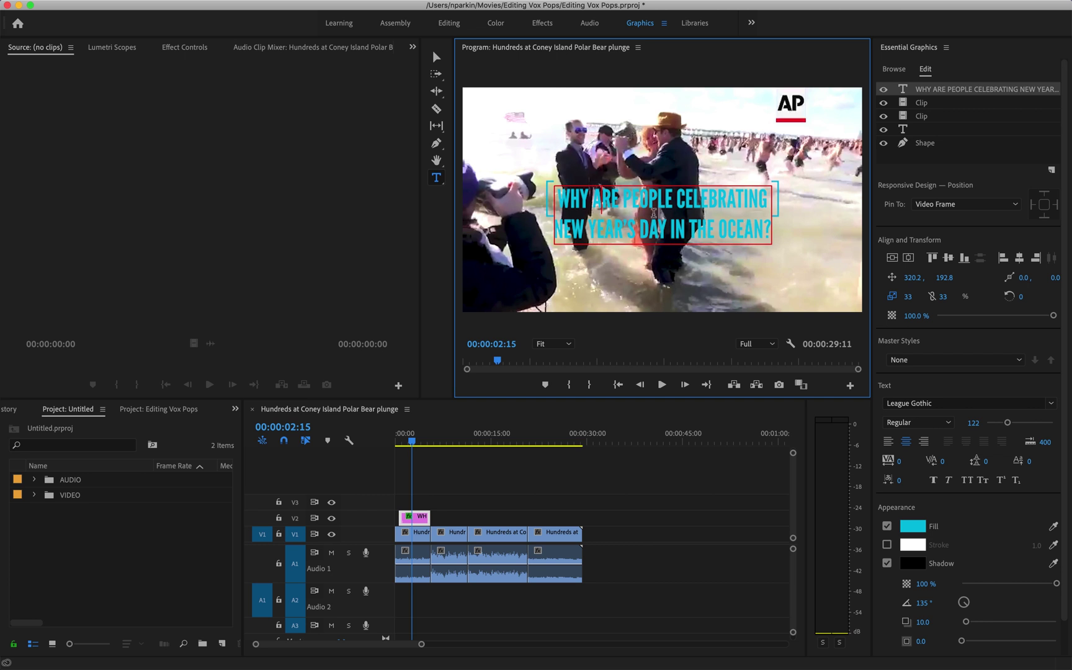
Enlarge the whole title text to font size 161
{"action": "left_click_drag", "start_coordinate": [557, 200], "coordinate": [769, 220]}
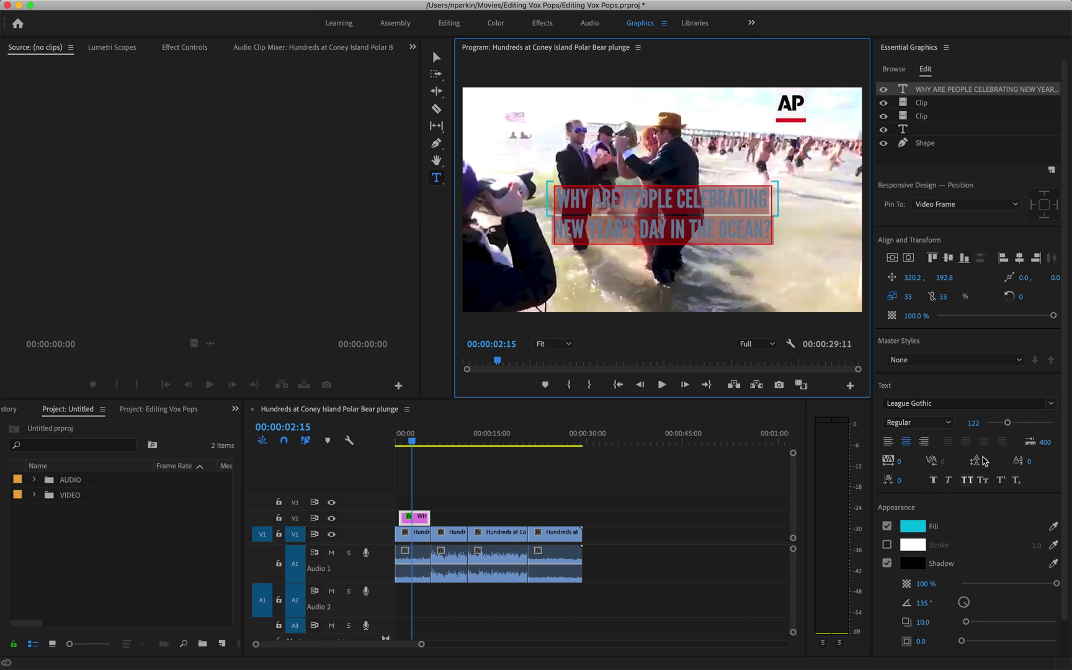
{"action": "mouse_move", "coordinate": [1007, 422]}
{"action": "left_mouse_down"}
{"action": "mouse_move", "coordinate": [1027, 425]}
{"action": "mouse_move", "coordinate": [1012, 425]}
{"action": "left_mouse_up"}
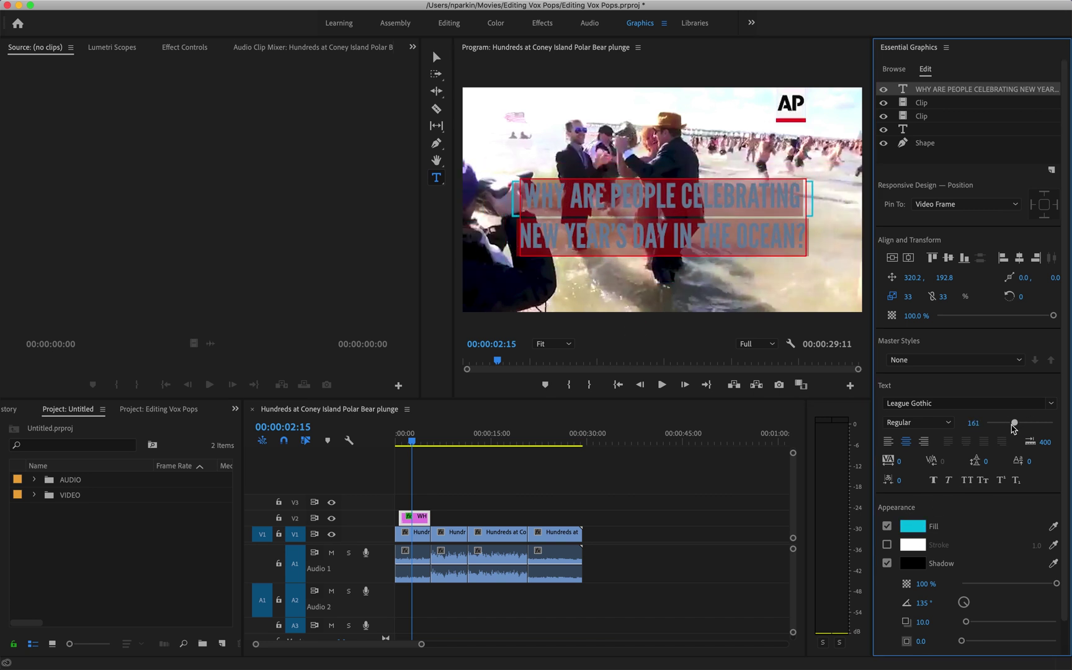
{"action": "left_click", "coordinate": [657, 216]}
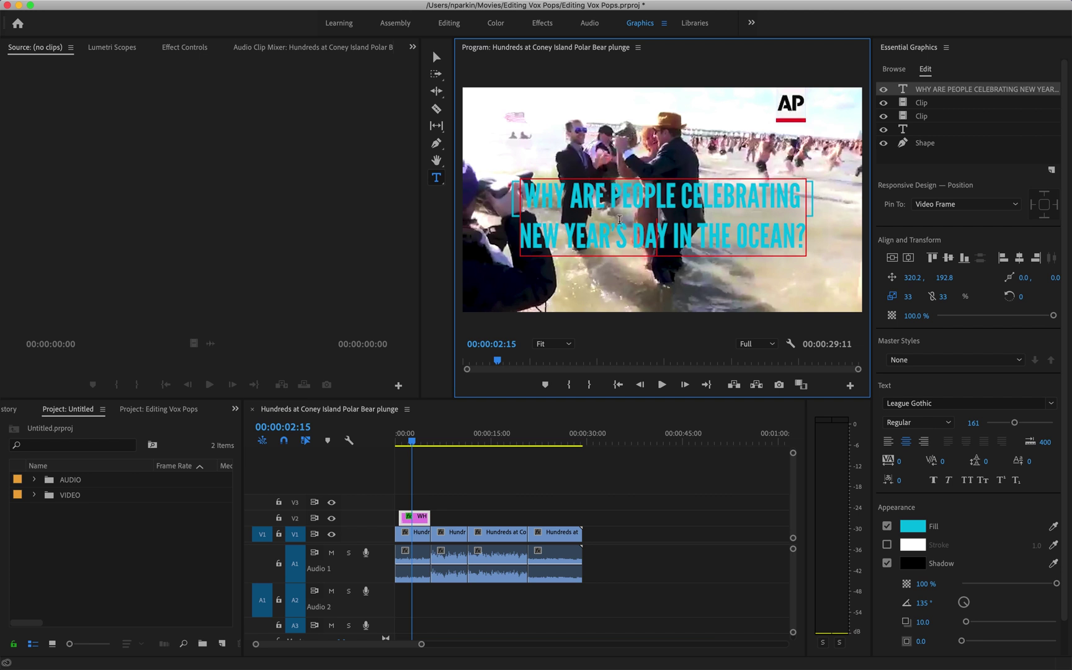
Set the fill colour of the title's first line, "WHY ARE PEOPLE CELEBRATING", to white
{"action": "key", "text": "Right"}
{"action": "key", "text": "Right"}
{"action": "left_click_drag", "start_coordinate": [526, 190], "coordinate": [798, 192]}
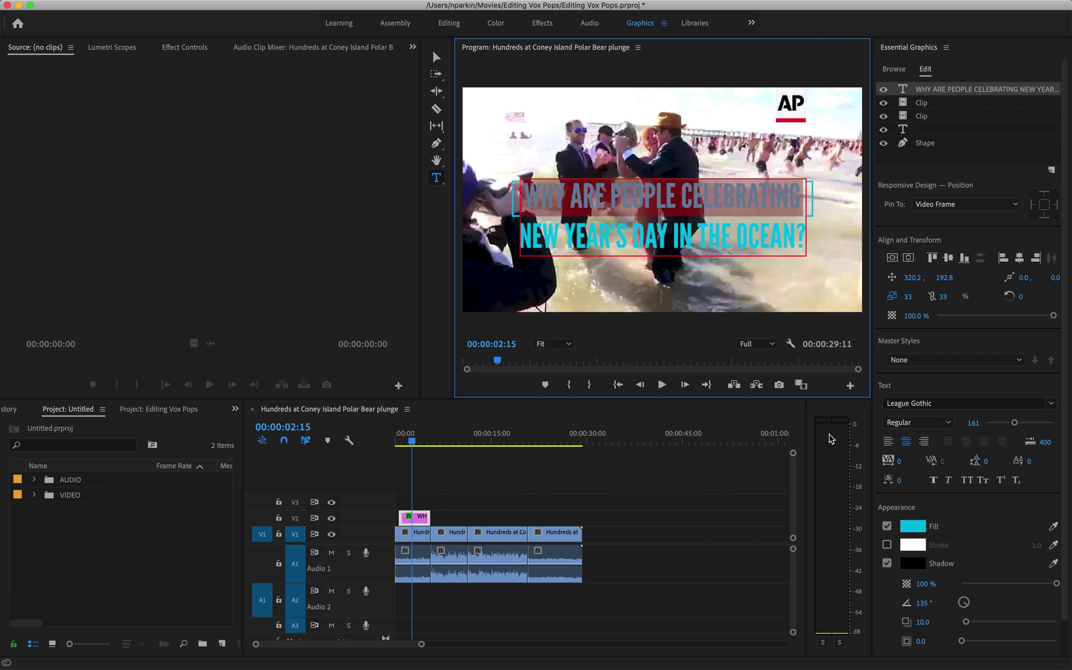
{"action": "left_click", "coordinate": [909, 525]}
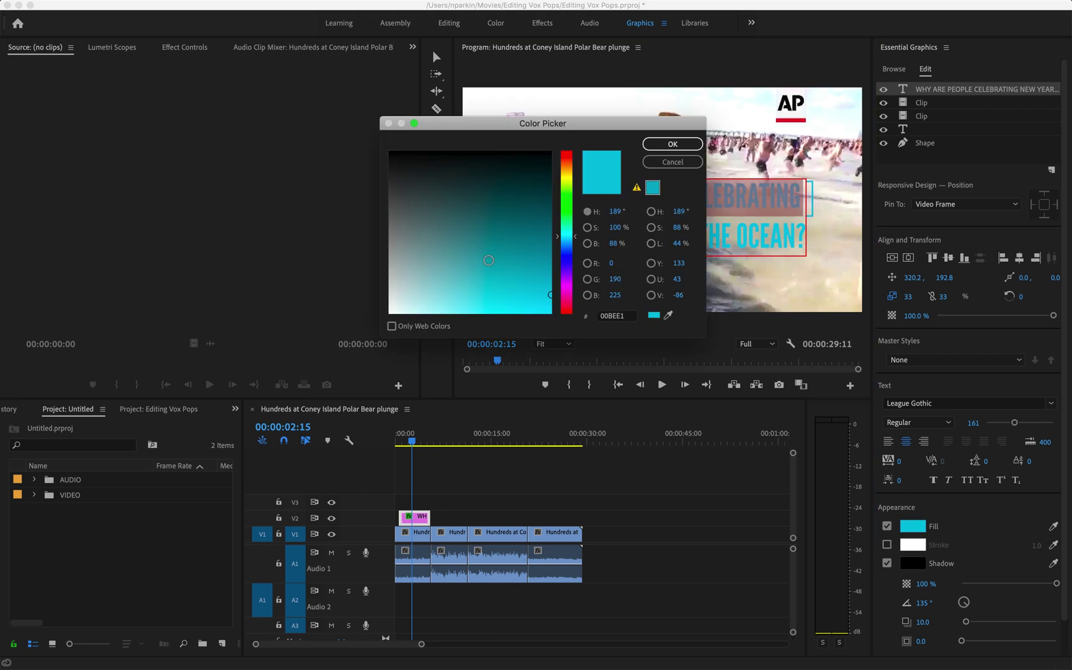
{"action": "left_click", "coordinate": [672, 144]}
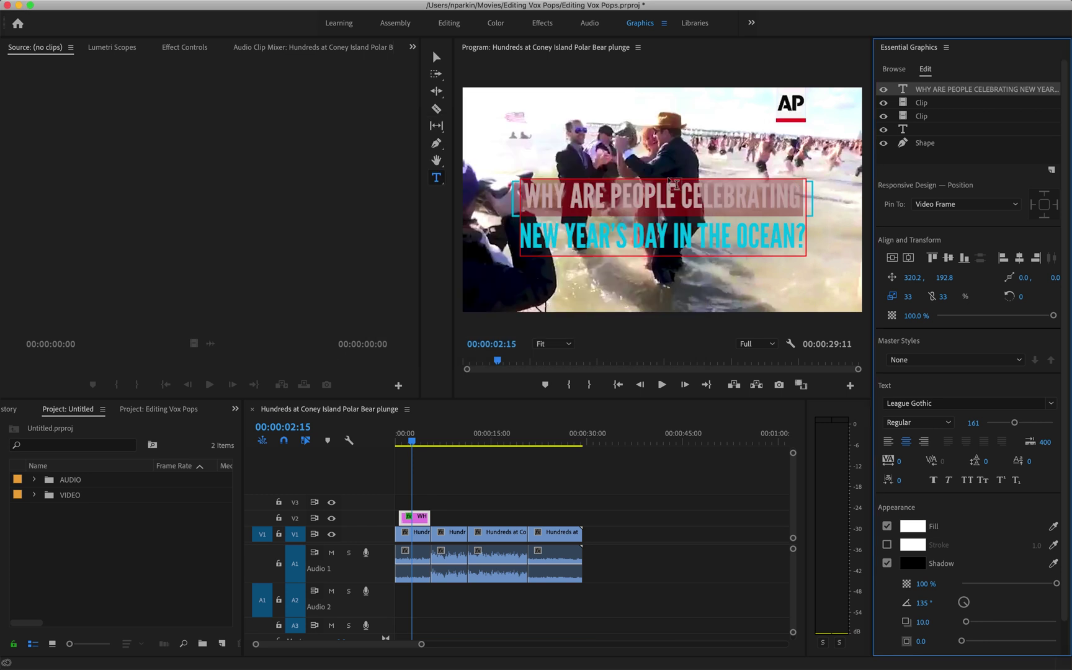
Set the fill colour of the words "IN THE OCEAN?" in the title's second line to white and deselect the graphic
{"action": "left_click", "coordinate": [663, 234]}
{"action": "left_click_drag", "start_coordinate": [673, 236], "coordinate": [816, 243]}
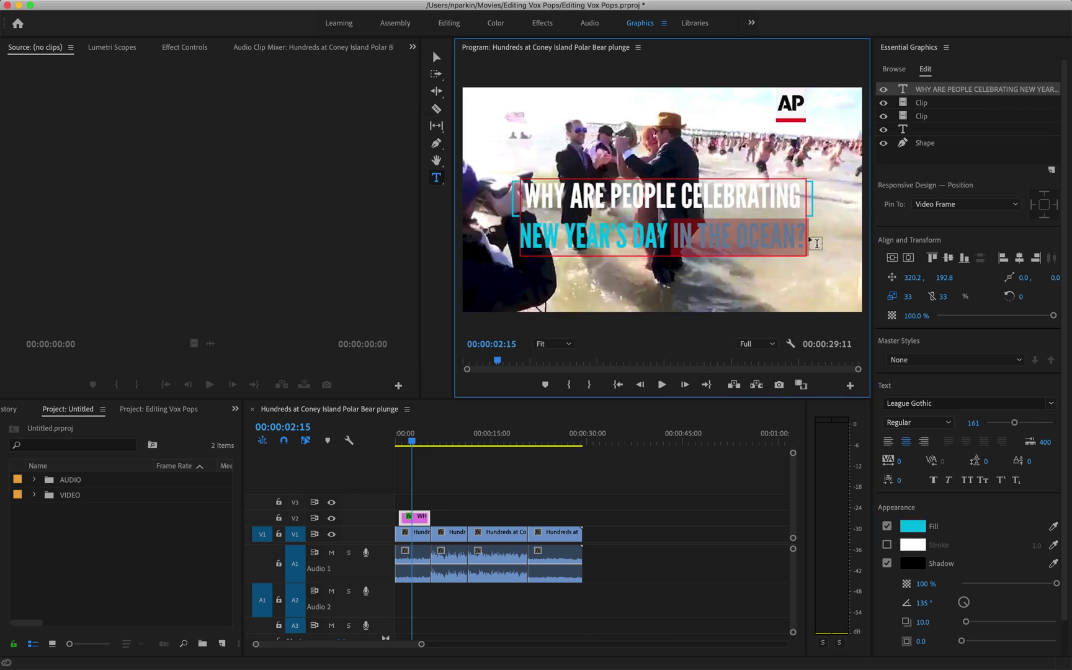
{"action": "left_click", "coordinate": [913, 526]}
{"action": "left_click", "coordinate": [502, 217]}
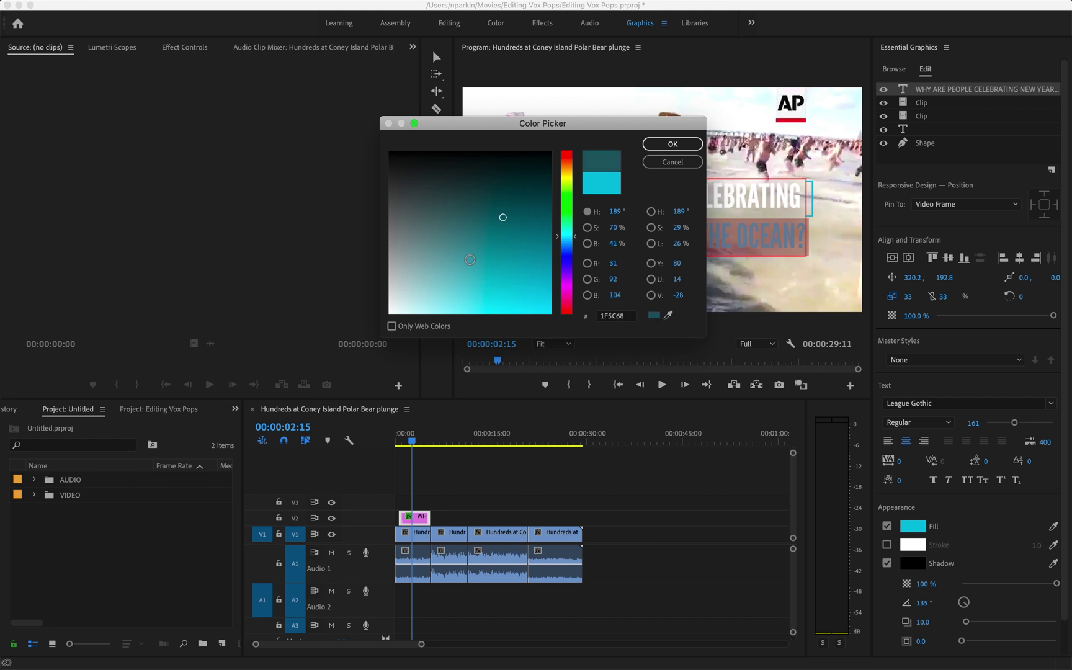
{"action": "left_click", "coordinate": [619, 192]}
{"action": "left_click", "coordinate": [673, 144]}
{"action": "left_click", "coordinate": [642, 231]}
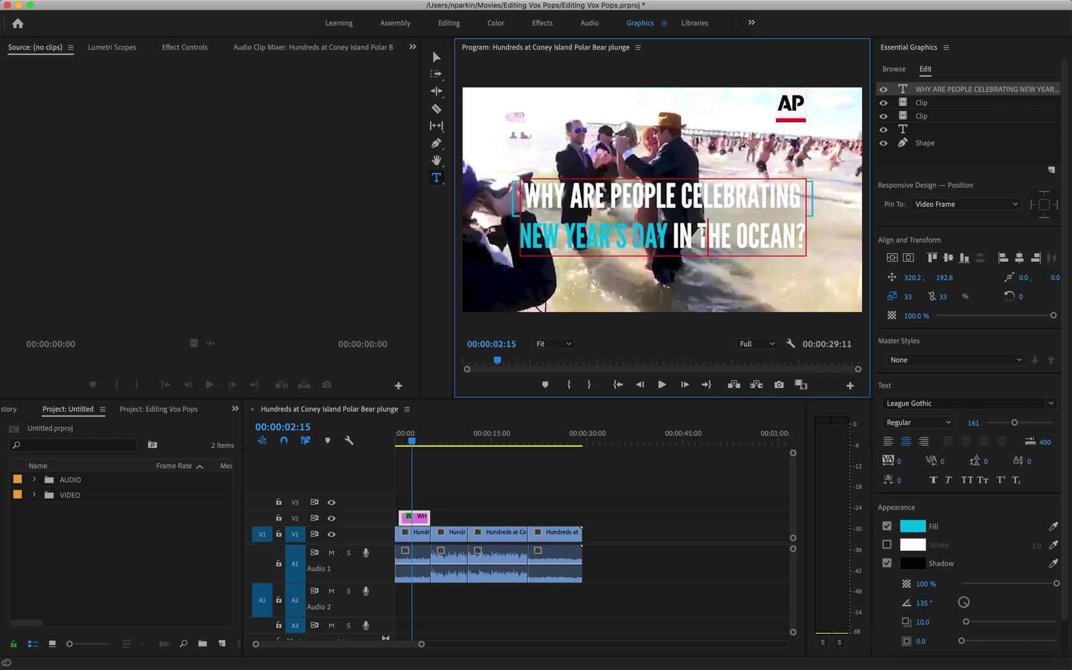
{"action": "left_click", "coordinate": [559, 195]}
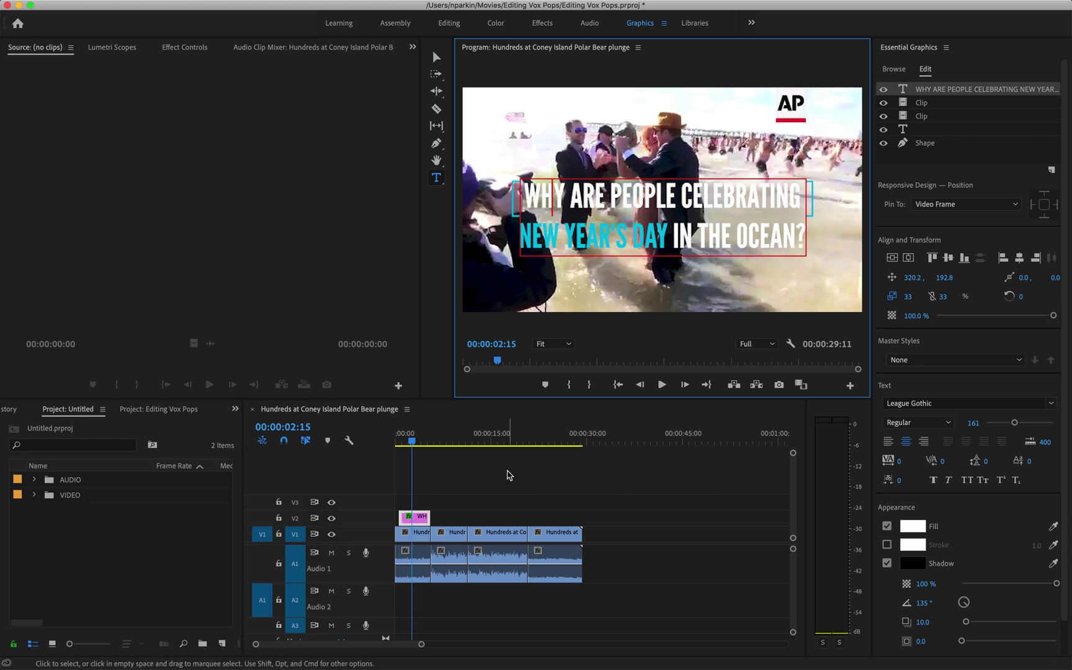
{"action": "left_click", "coordinate": [446, 487]}
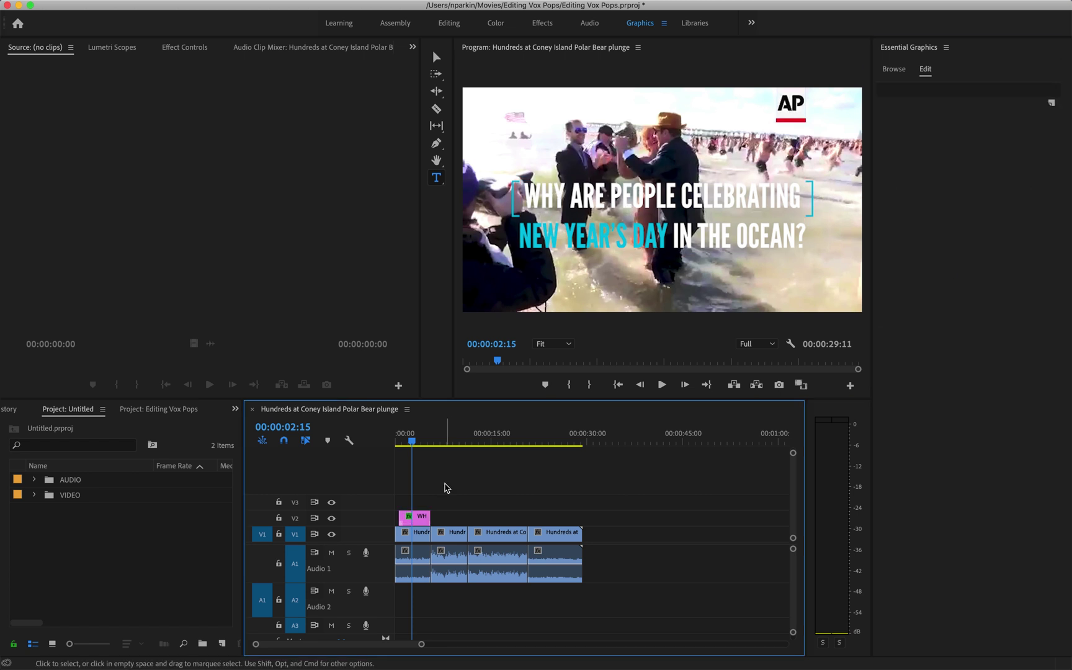
Play the sequence from 00:00:00:00 to review the title over the first clip
{"action": "left_click_drag", "start_coordinate": [409, 443], "coordinate": [379, 434]}
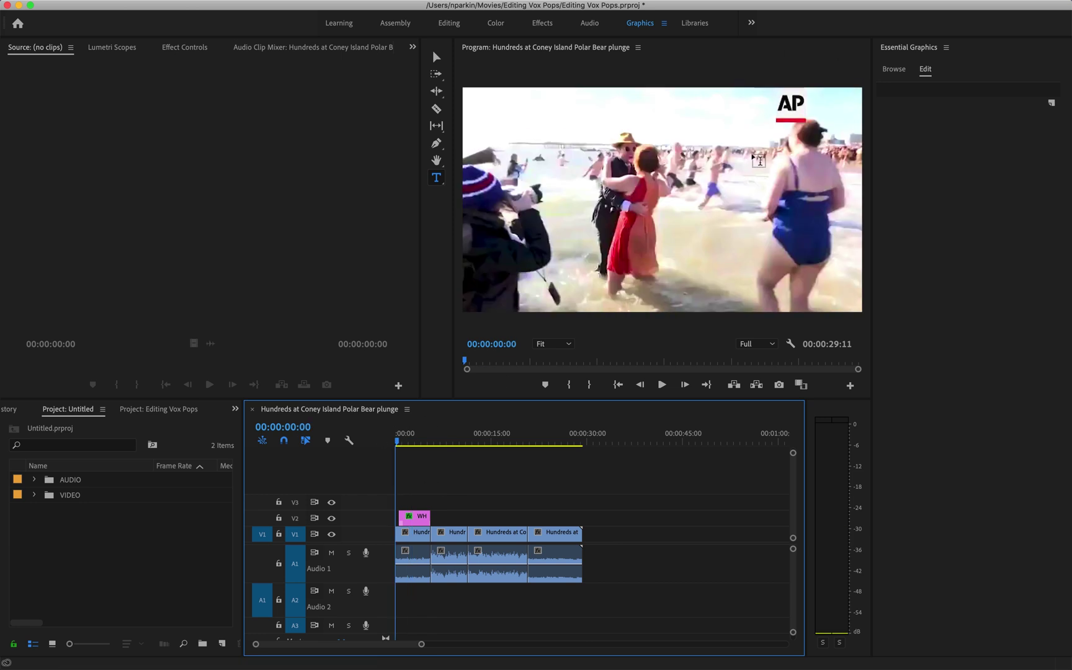
{"action": "key", "text": "space"}
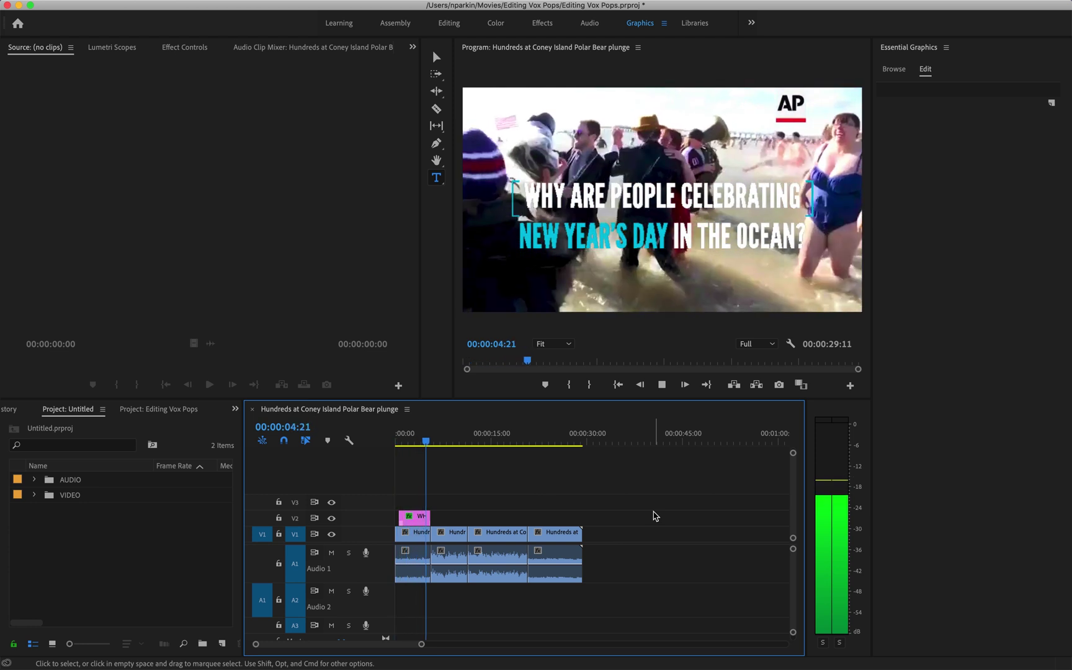
{"action": "key", "text": "space"}
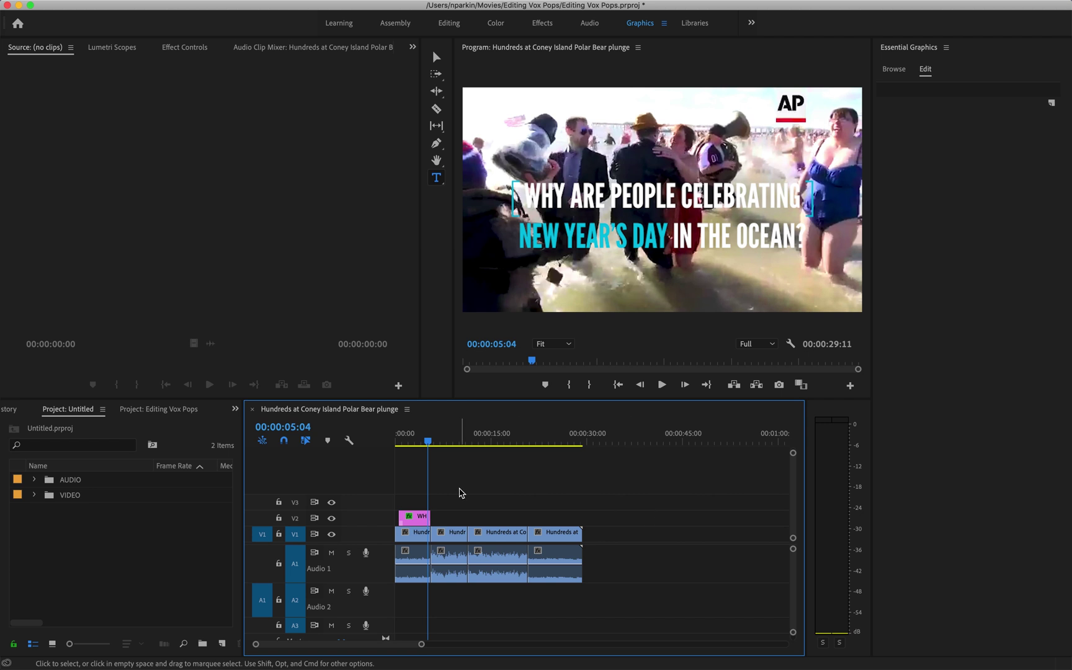
Trim the end of the title graphic on V2 back to the playhead at 00:00:05:04 and play its ending
{"action": "key", "text": "="}
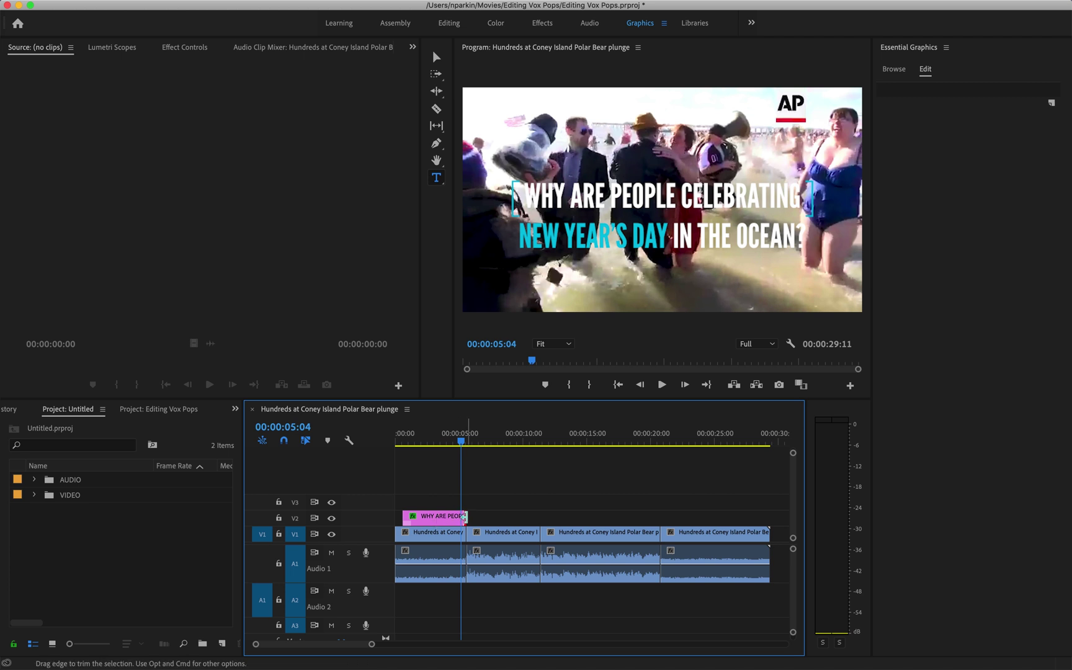
{"action": "left_click_drag", "start_coordinate": [464, 517], "coordinate": [459, 520]}
{"action": "left_click", "coordinate": [443, 442]}
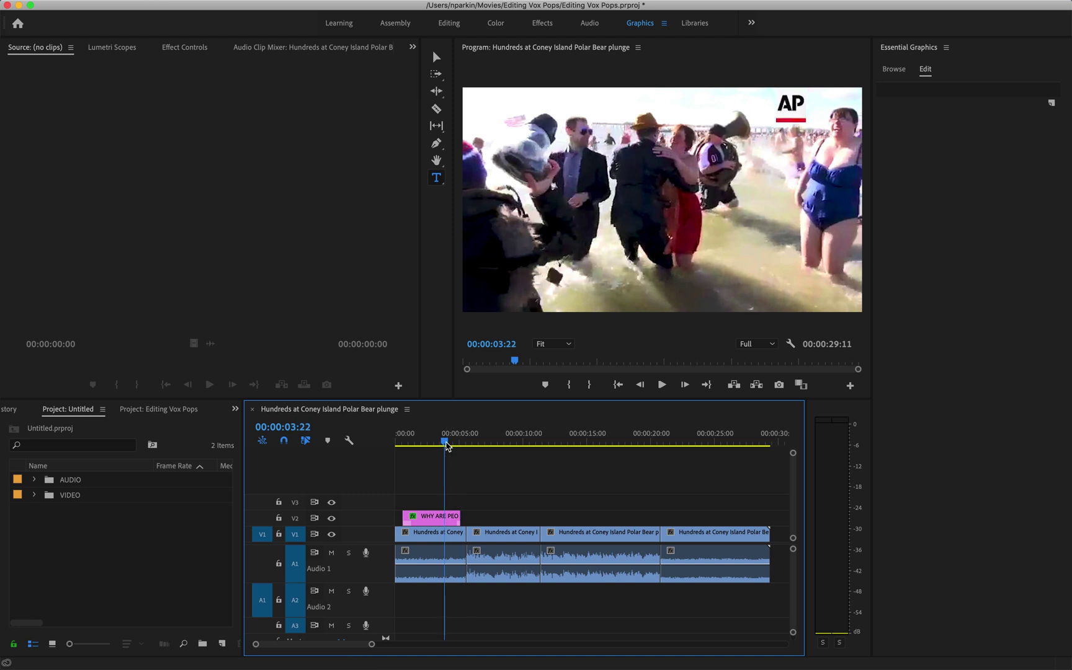
{"action": "key", "text": "space"}
{"action": "key", "text": "space"}
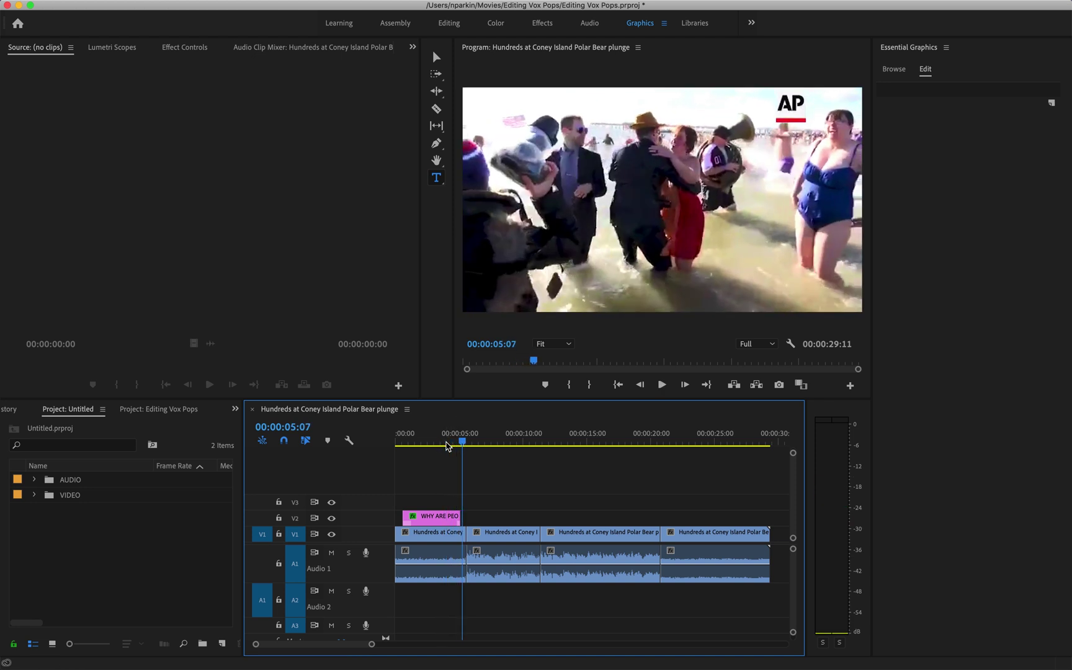
Play the trimmed title from its beginning through the cut to the second clip to check its intro and outro animation
{"action": "left_click", "coordinate": [400, 444]}
{"action": "key", "text": "space"}
{"action": "key", "text": "space"}
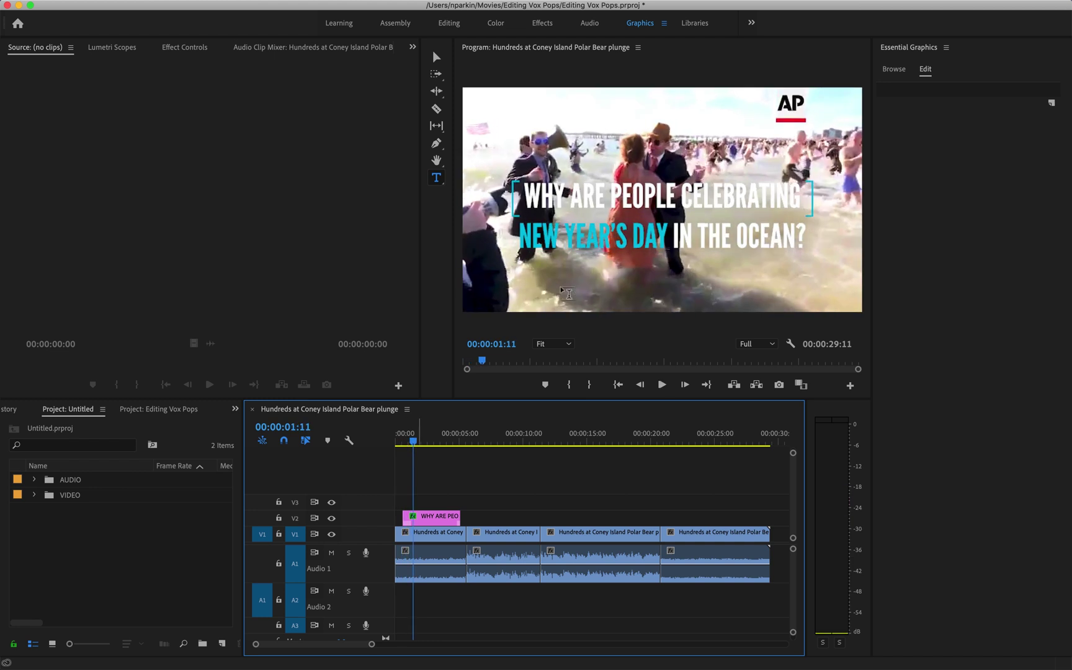
{"action": "key", "text": "space"}
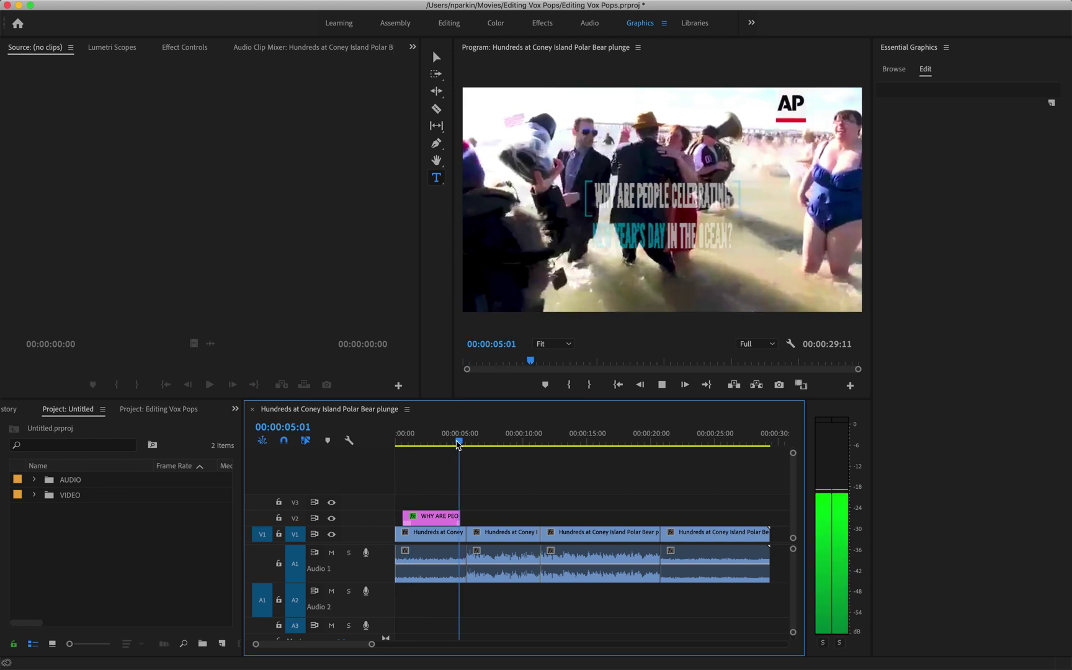
{"action": "key", "text": "space"}
{"action": "key", "text": "minus"}
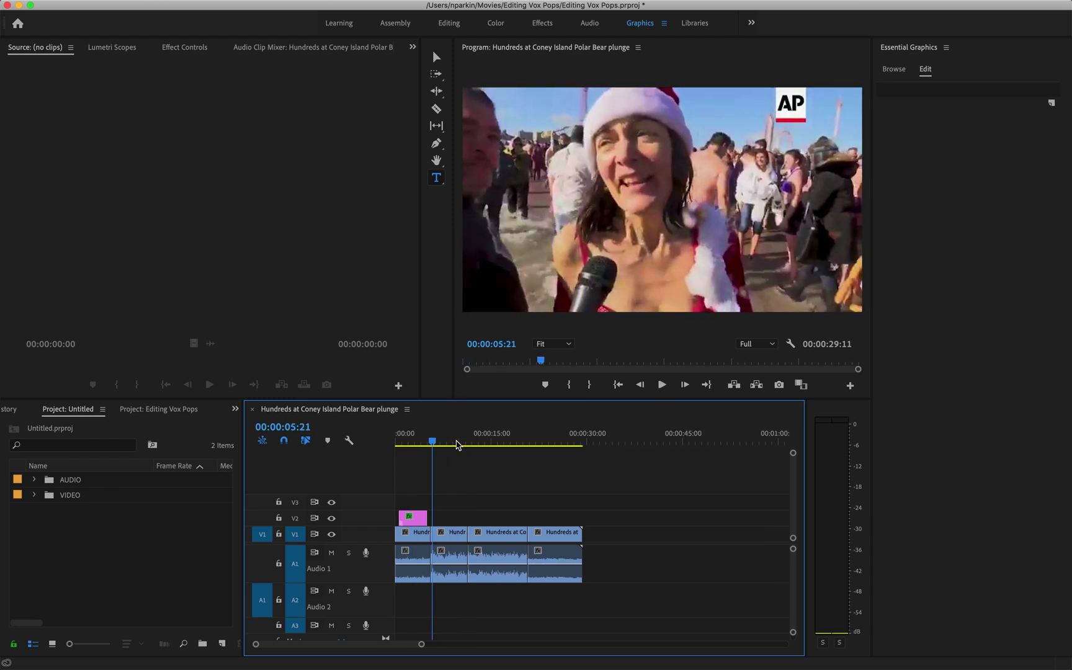
{"action": "left_click", "coordinate": [416, 438]}
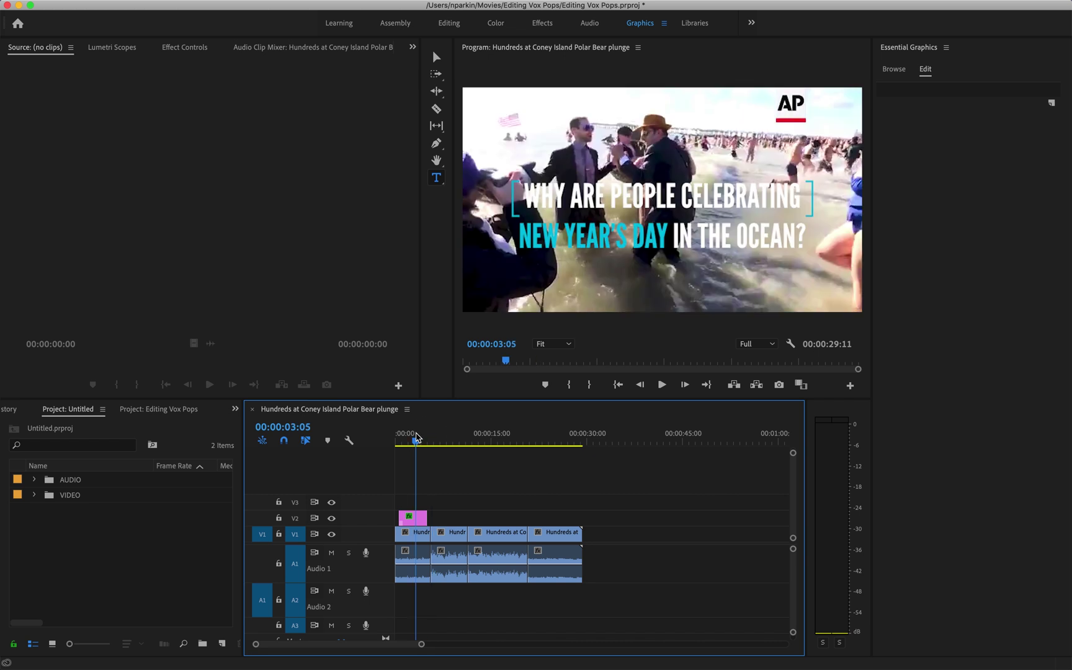
Place the Simple Broadcast Caption template on track V2 above the last clip, starting at 00:00:24:05
{"action": "left_click", "coordinate": [550, 442]}
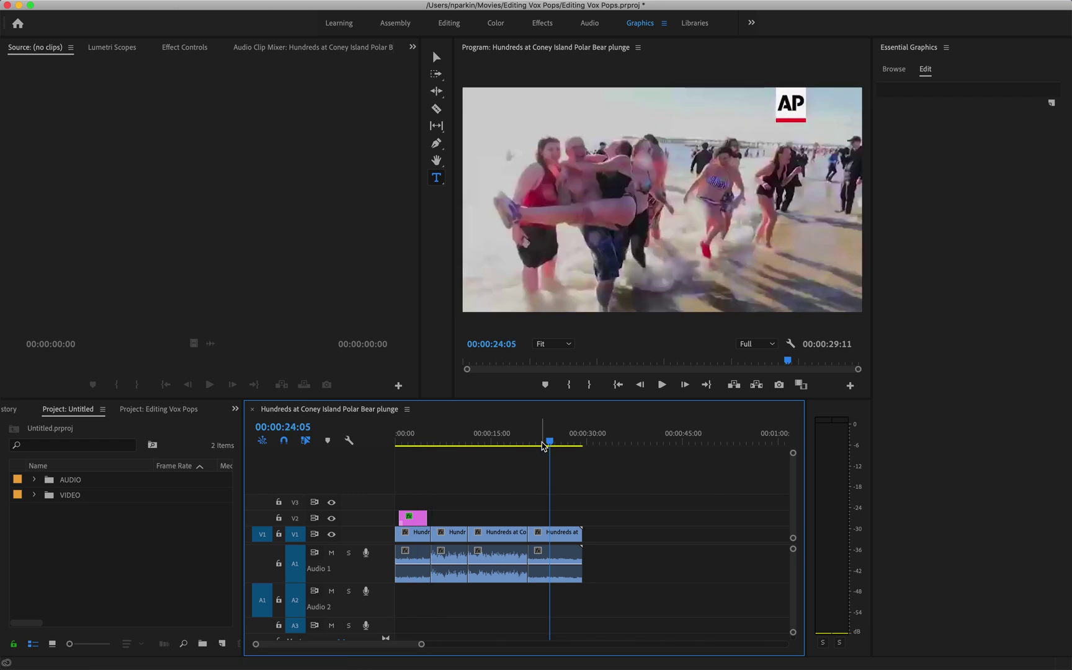
{"action": "left_click", "coordinate": [892, 69]}
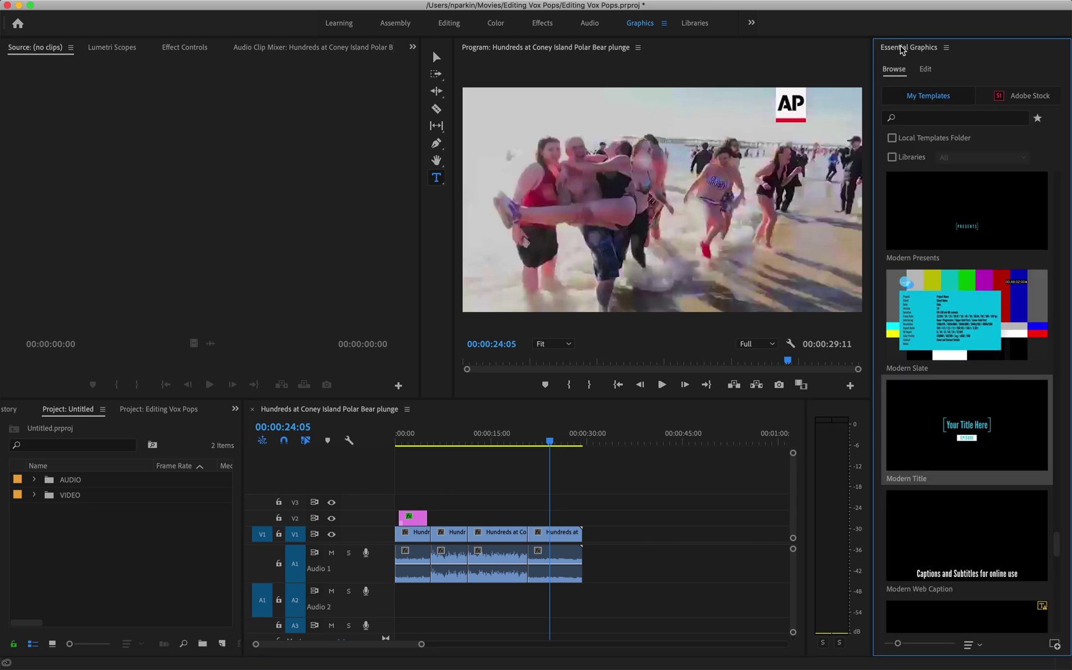
{"action": "scroll", "coordinate": [961, 284], "scroll_direction": "down", "scroll_amount": 10}
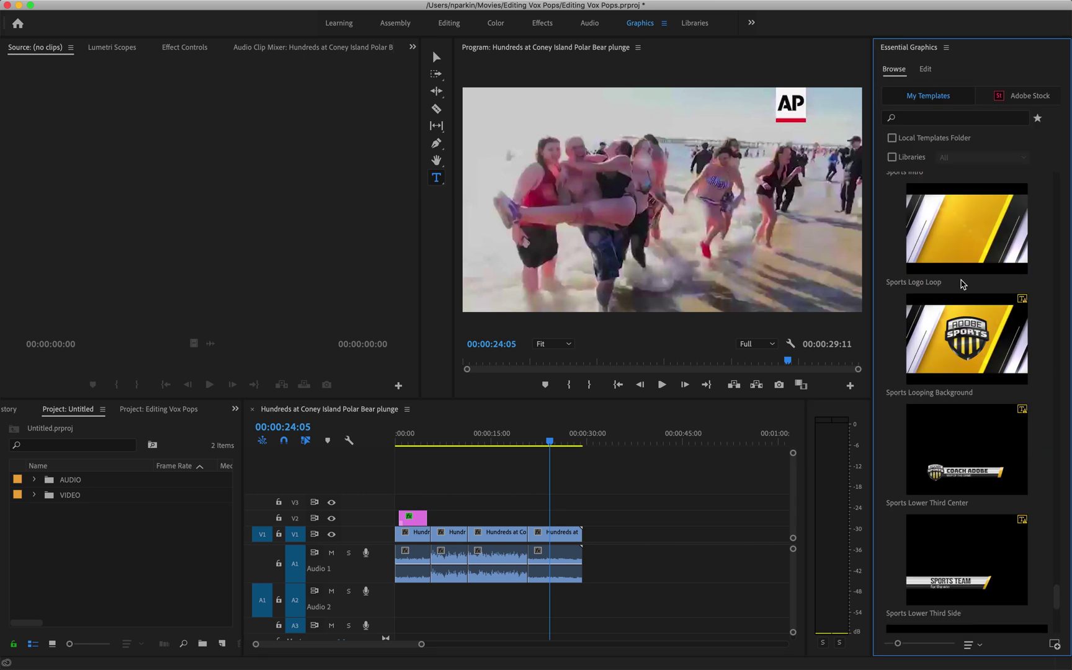
{"action": "scroll", "coordinate": [962, 284], "scroll_direction": "up", "scroll_amount": 6}
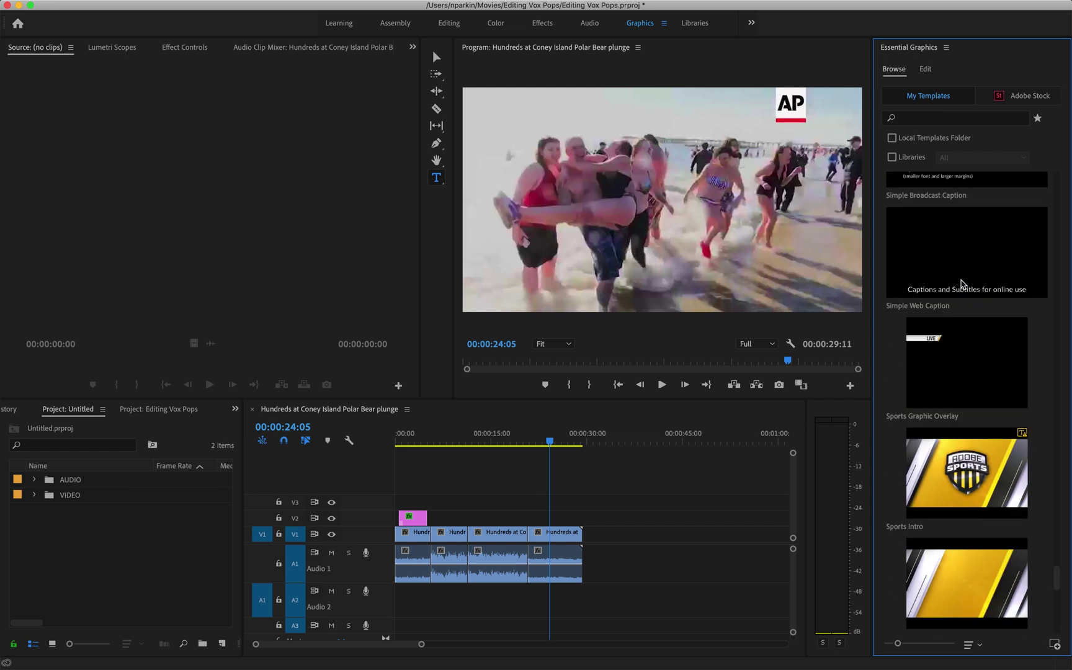
{"action": "scroll", "coordinate": [962, 285], "scroll_direction": "up", "scroll_amount": 1}
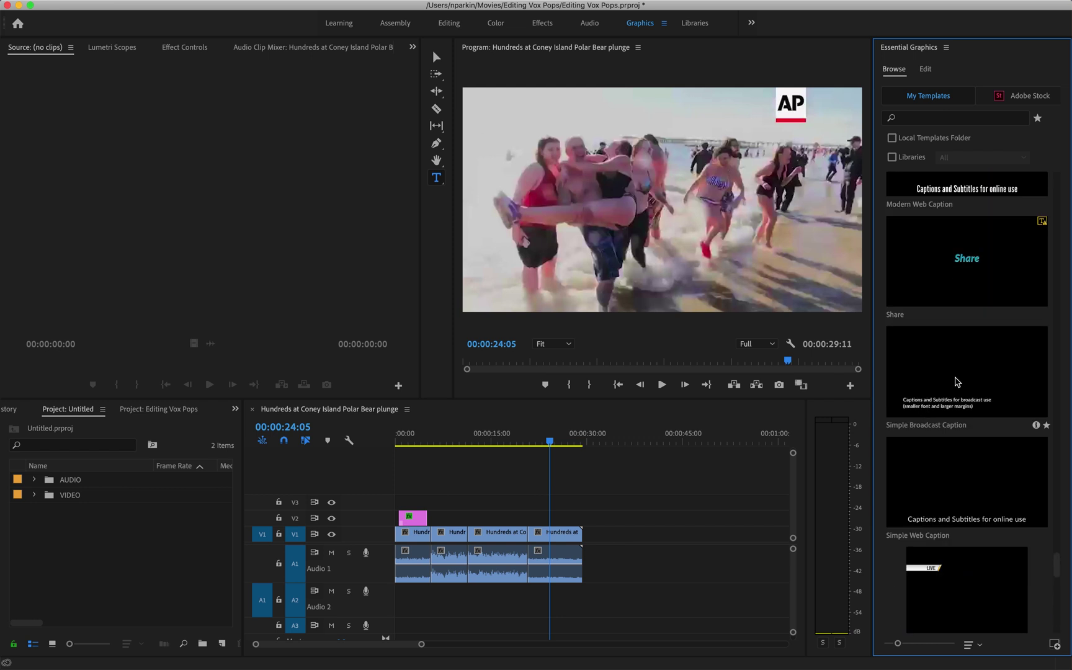
{"action": "left_click_drag", "start_coordinate": [957, 381], "coordinate": [544, 522]}
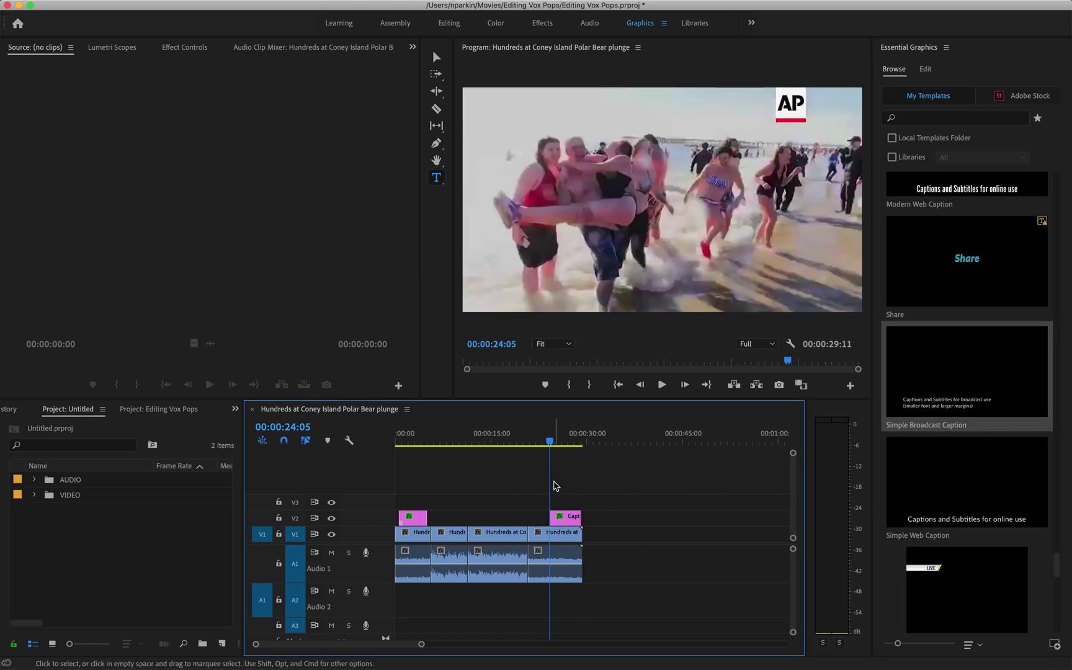
With the playhead at 00:00:25:16, replace the caption's first line with "AN ESTIMATED 2500 PEOPLE ATTENDED THE"
{"action": "key", "text": "="}
{"action": "left_click", "coordinate": [612, 442]}
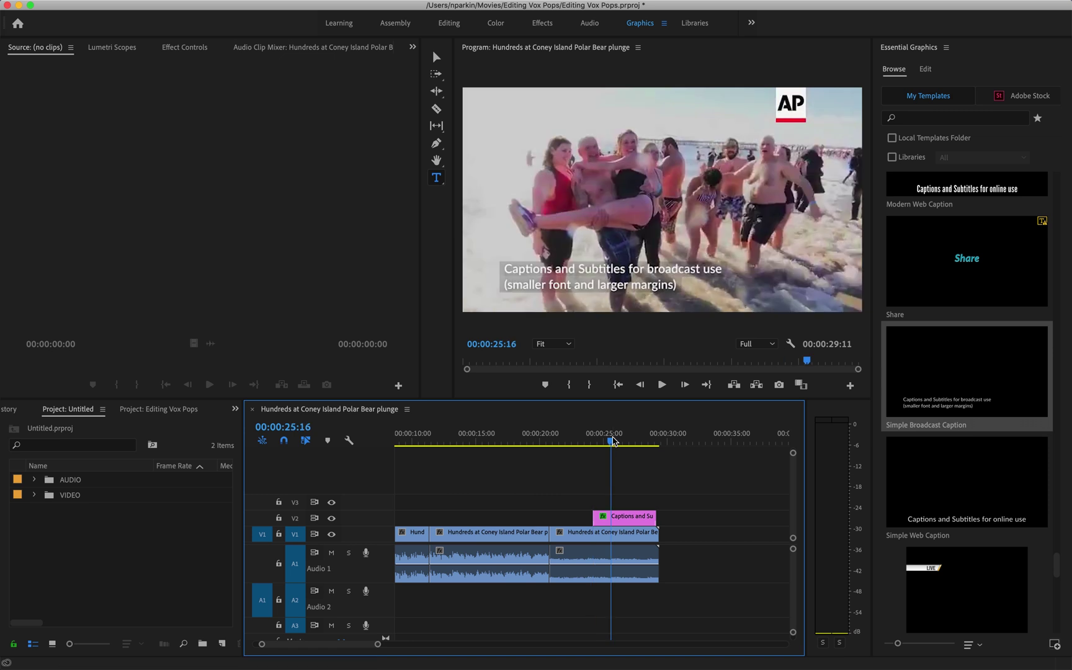
{"action": "left_click", "coordinate": [640, 526]}
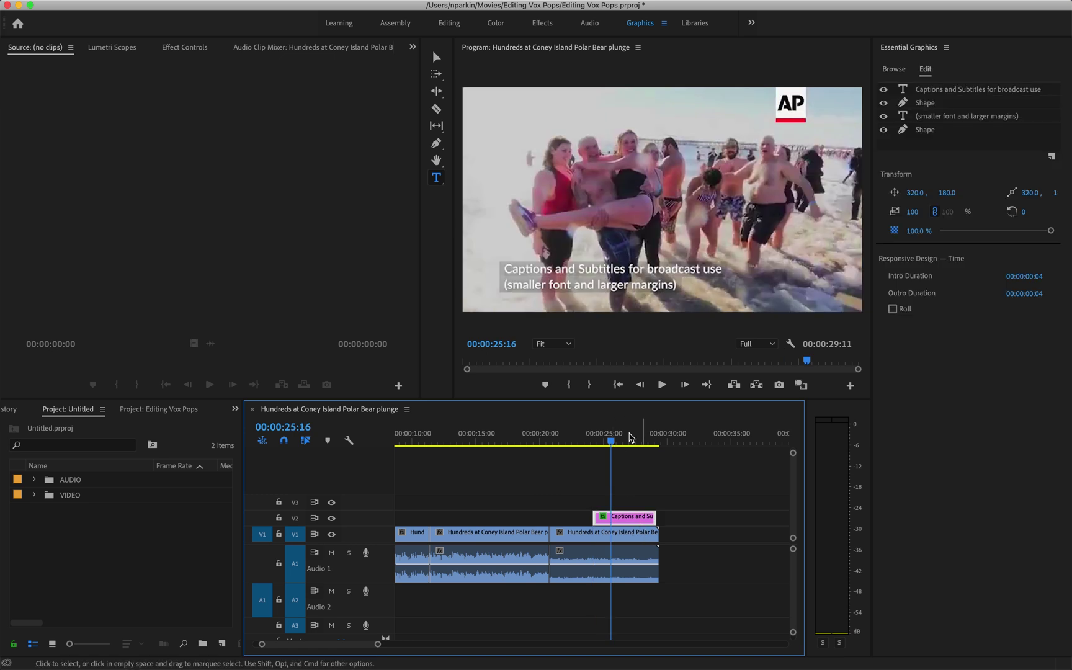
{"action": "double_click", "coordinate": [590, 266]}
{"action": "triple_click", "coordinate": [589, 265]}
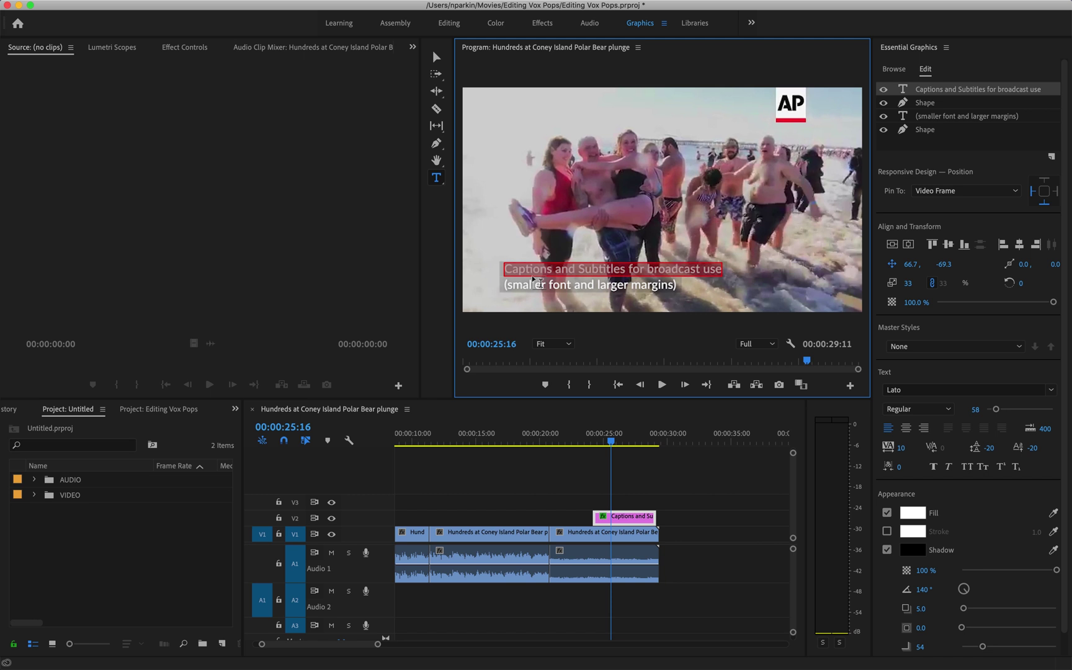
{"action": "type", "text": "AN E"}
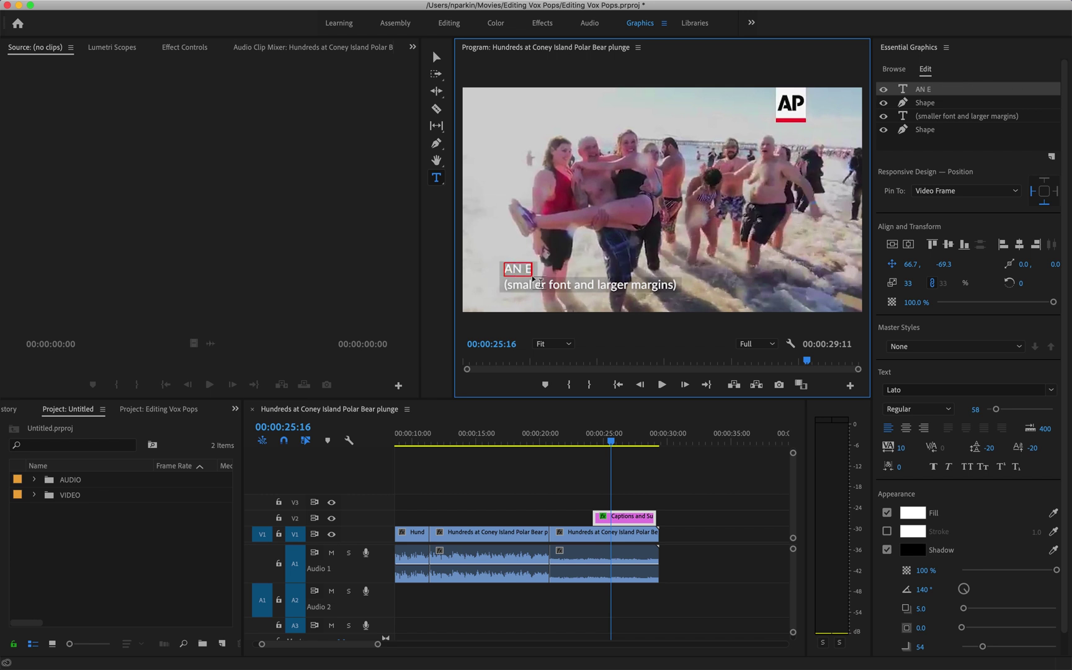
{"action": "type", "text": "STIMATED 25"}
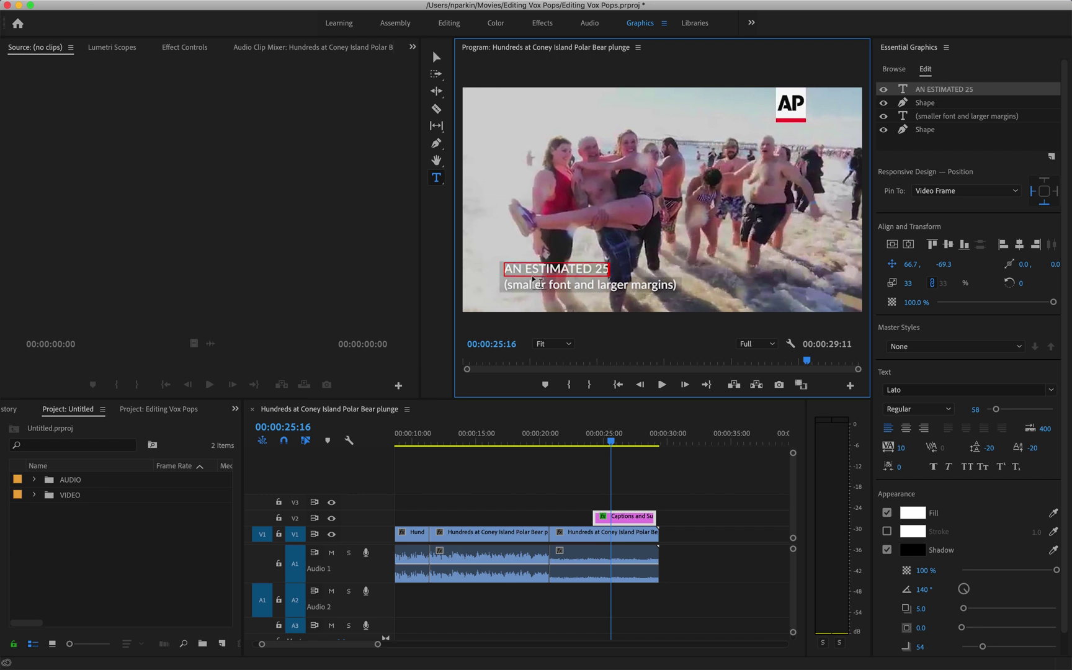
{"action": "type", "text": "00 PEOPLE ATTENDED"}
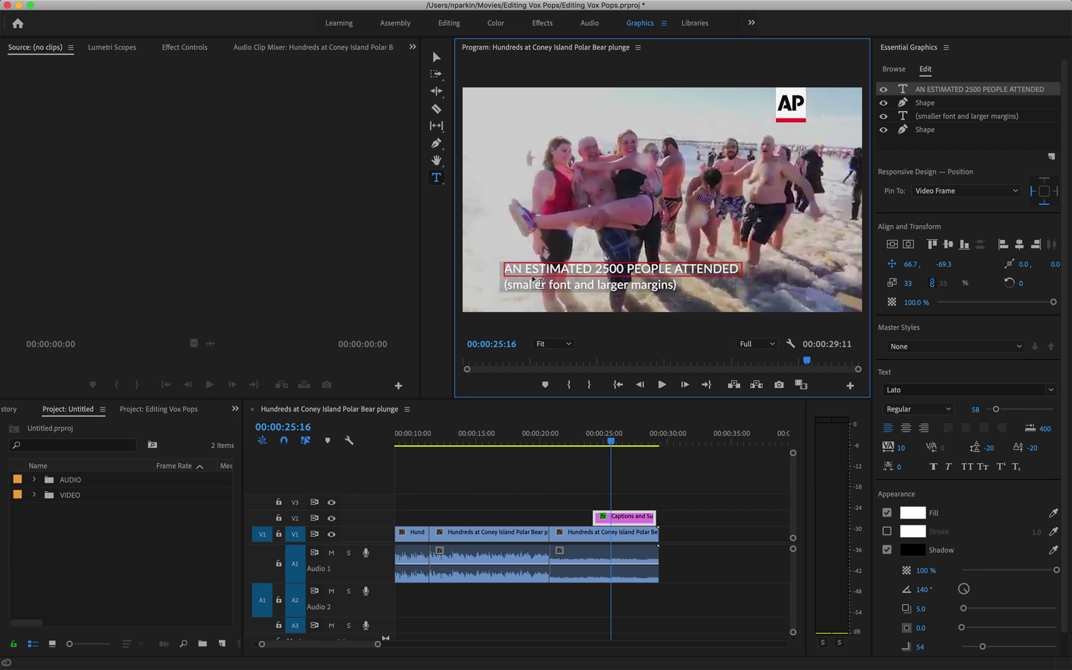
{"action": "type", "text": " THE"}
Replace the caption's second line with "CONEY ISLAND NEW YEAR'S DAY CELEBRATIONS."
{"action": "triple_click", "coordinate": [529, 285]}
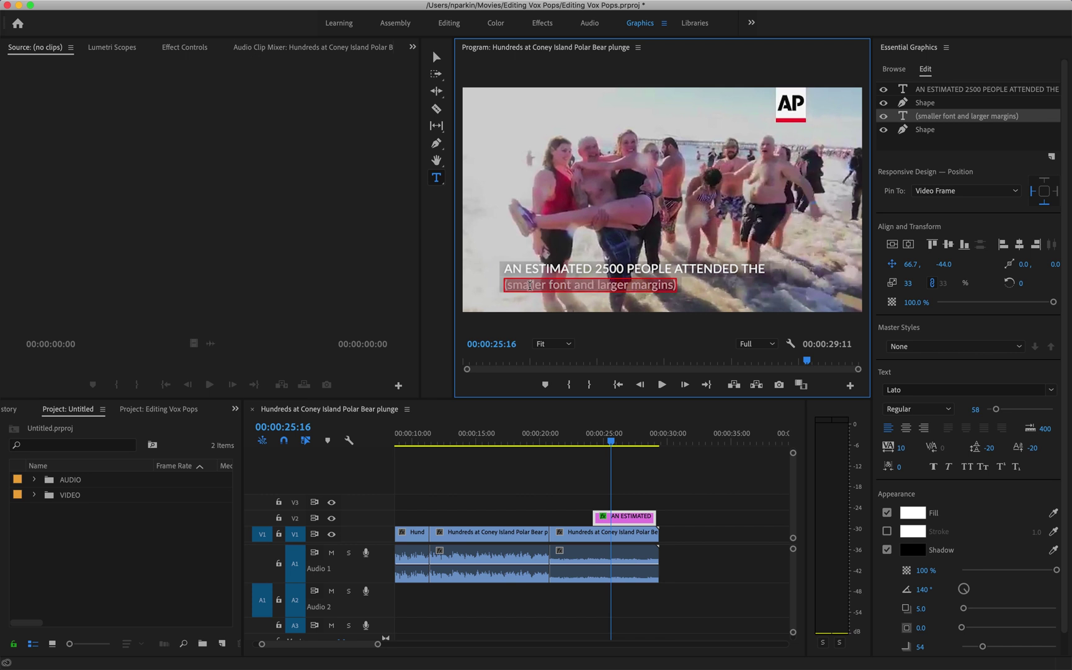
{"action": "type", "text": "CONEY ISLAN"}
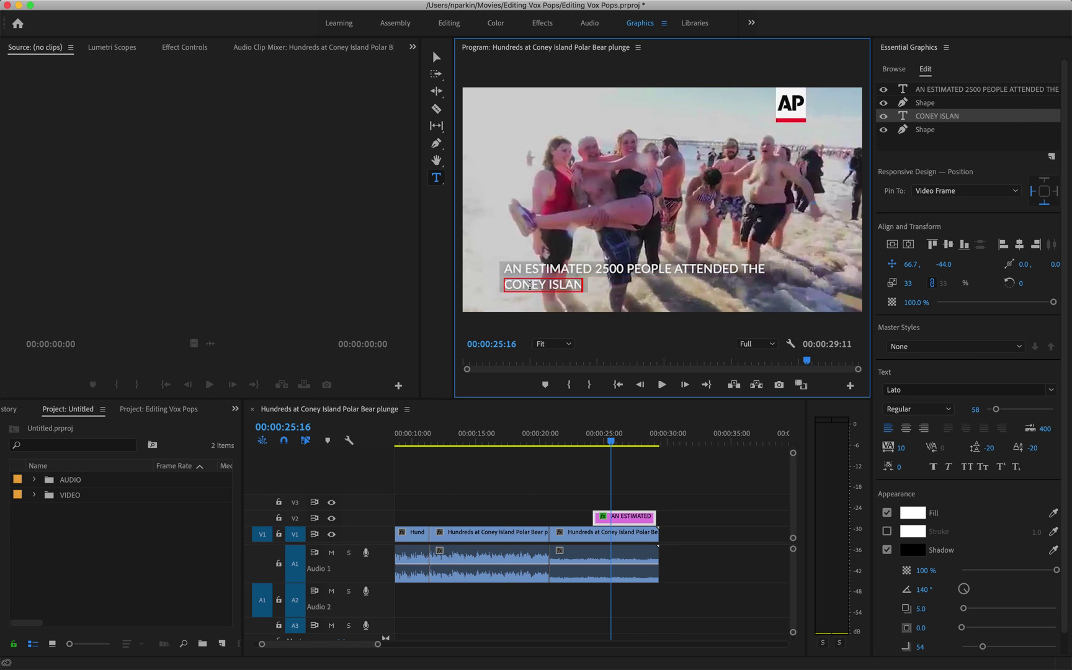
{"action": "type", "text": "D NEW YEAR'S DAY"}
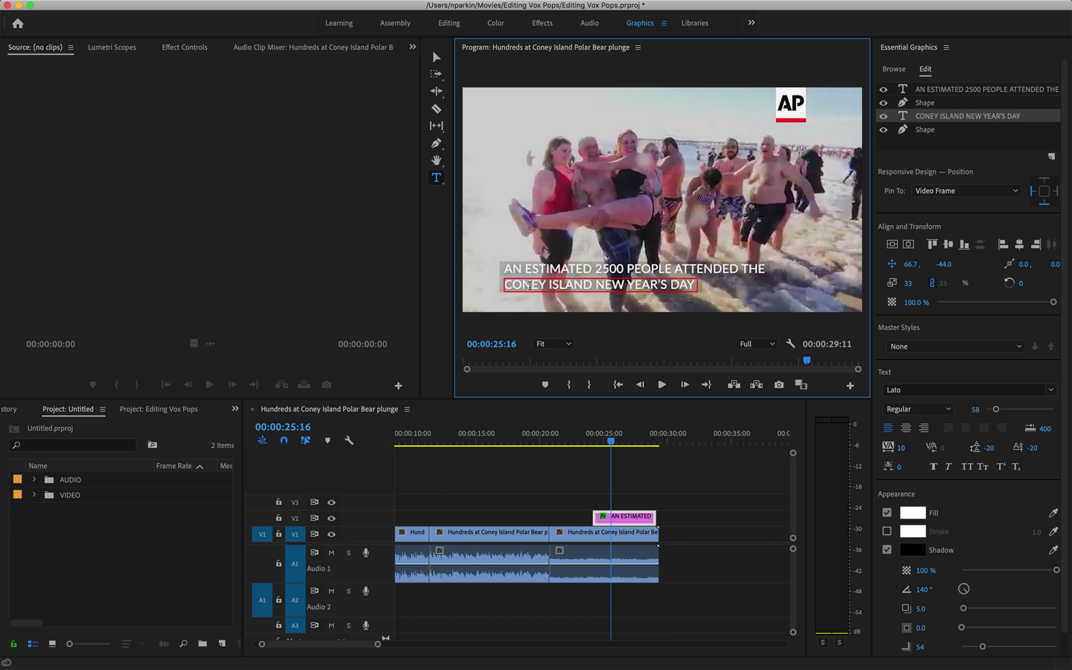
{"action": "type", "text": " CELEBRATIONS"}
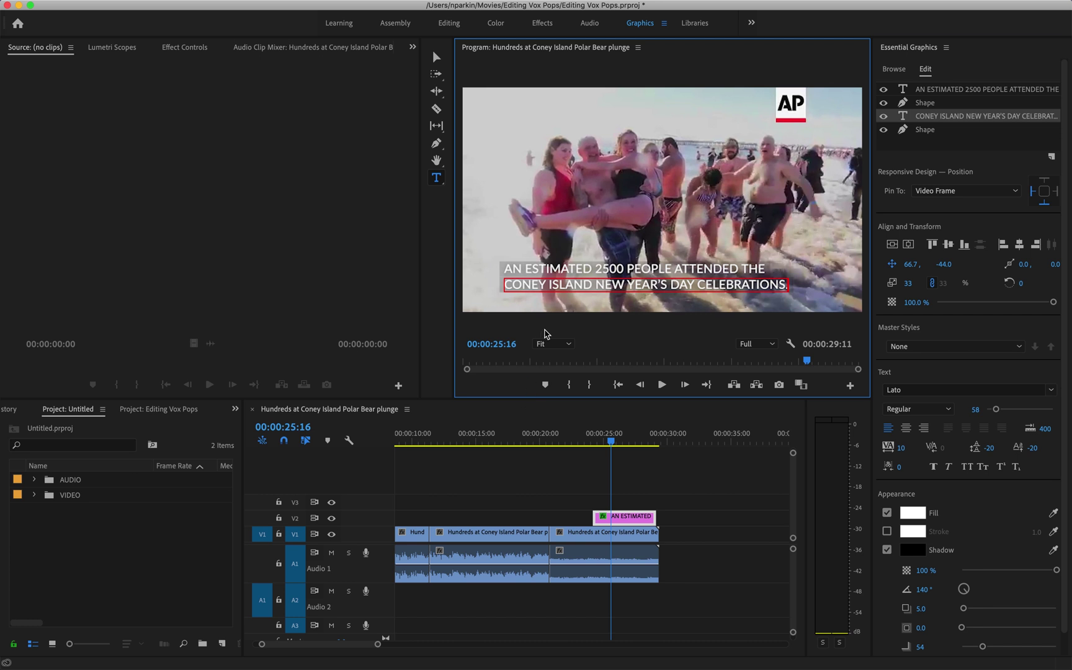
{"action": "left_click", "coordinate": [565, 269]}
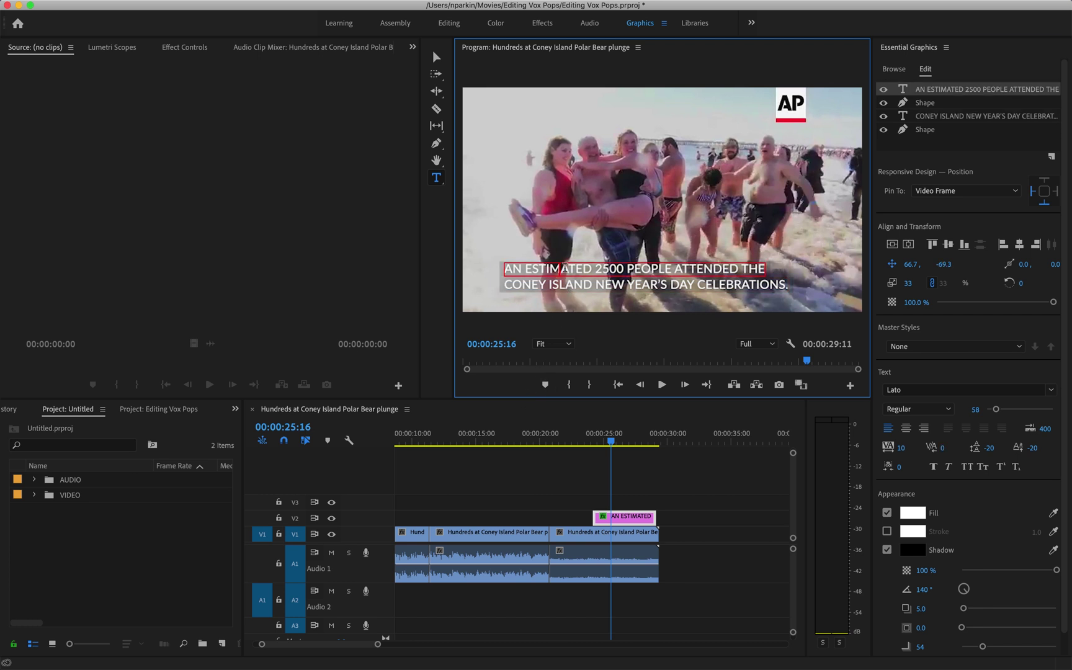
{"action": "left_click", "coordinate": [526, 285]}
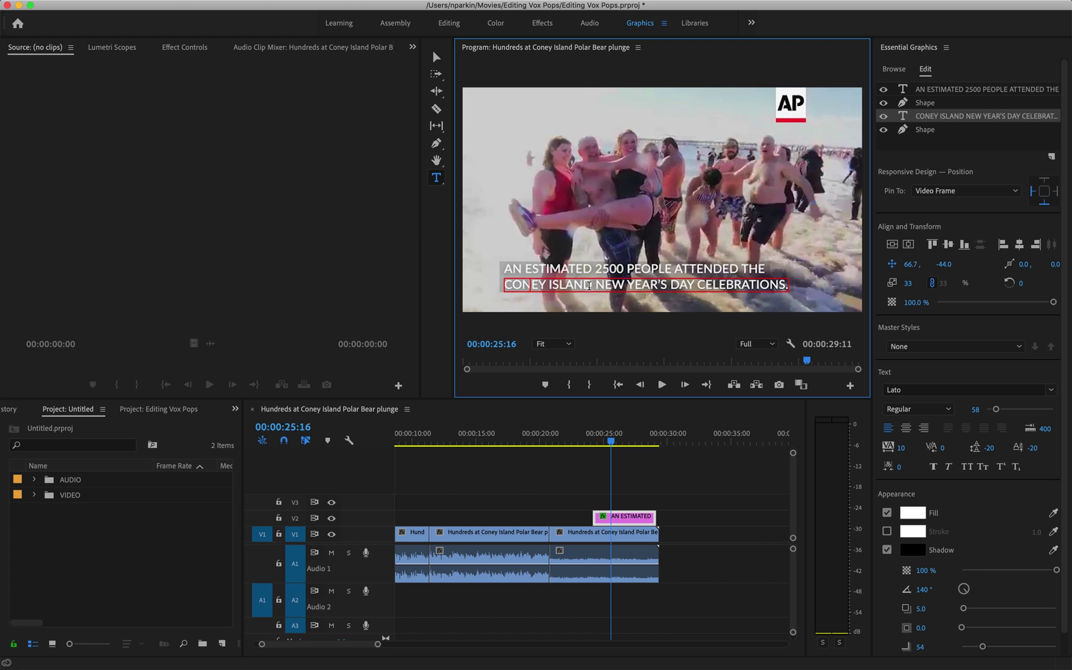
{"action": "left_click_drag", "start_coordinate": [596, 284], "coordinate": [693, 287]}
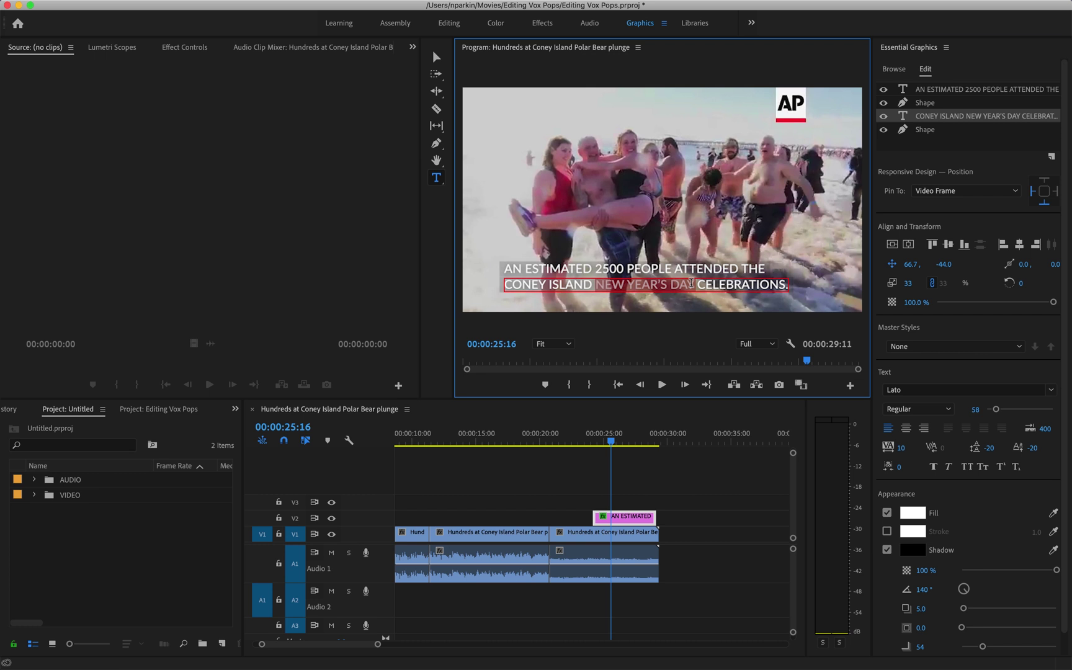
{"action": "left_click", "coordinate": [910, 518]}
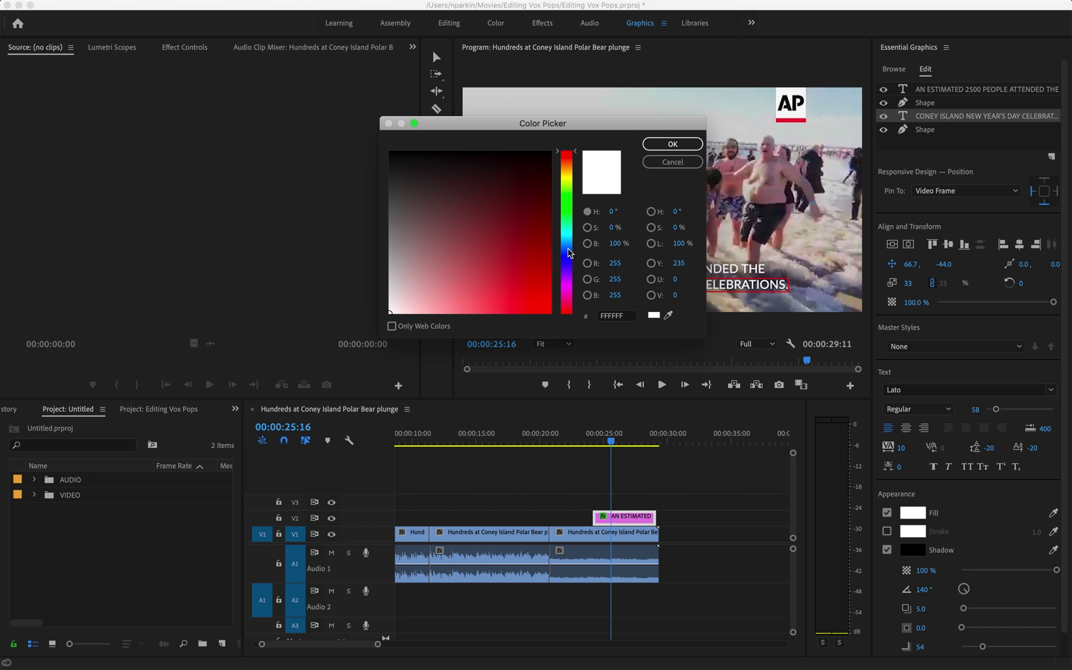
{"action": "left_click", "coordinate": [672, 164]}
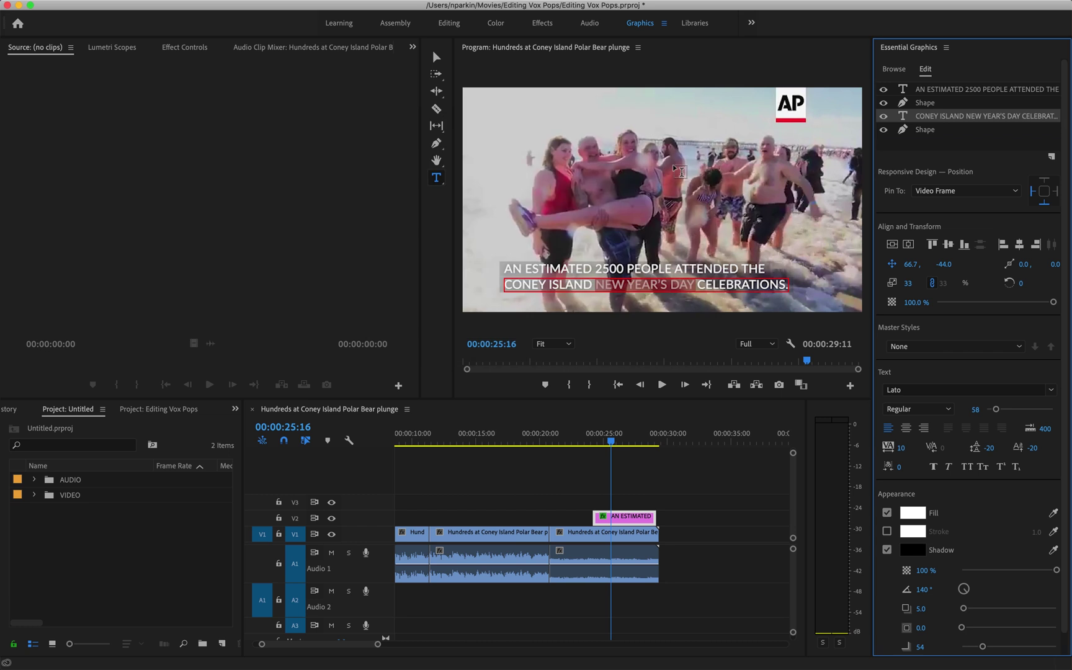
Copy the hex fill colour 00BEE1 from the opening title's "NEW YEAR'S DAY" text, leaving the title's colour as it is
{"action": "left_click", "coordinate": [615, 442]}
{"action": "key", "text": "minus"}
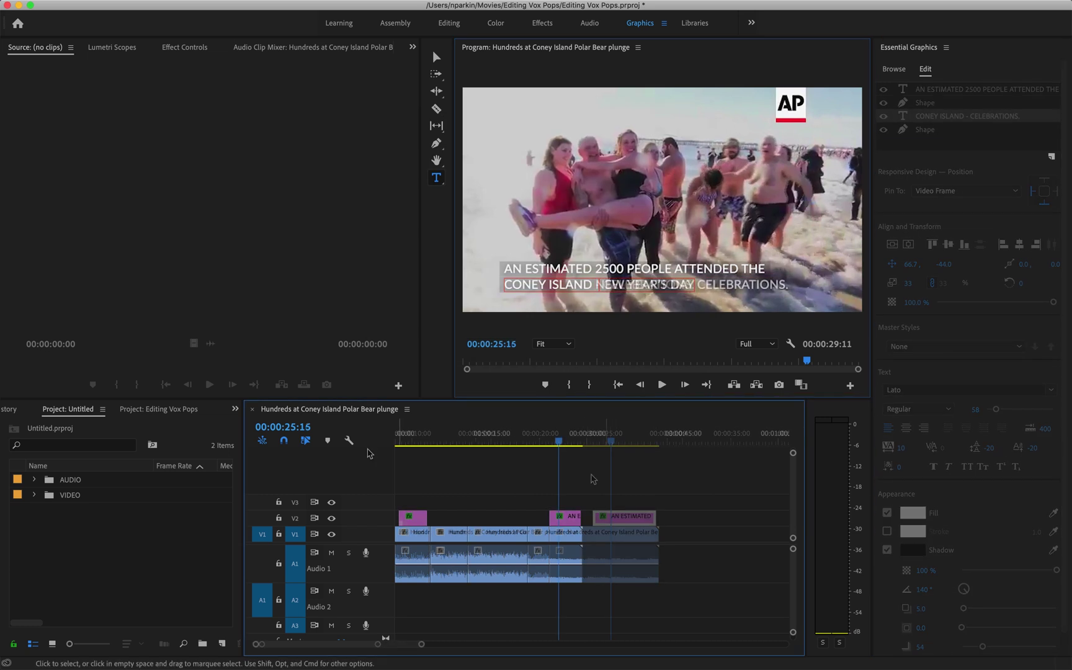
{"action": "left_click", "coordinate": [413, 441]}
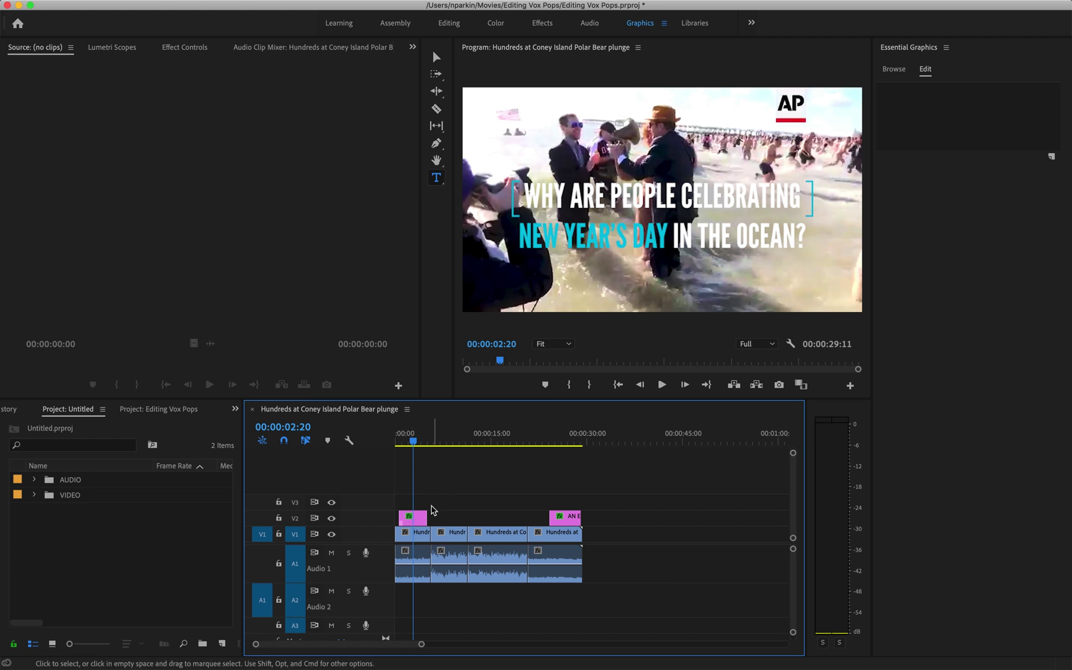
{"action": "left_click", "coordinate": [413, 517]}
{"action": "left_click", "coordinate": [610, 250]}
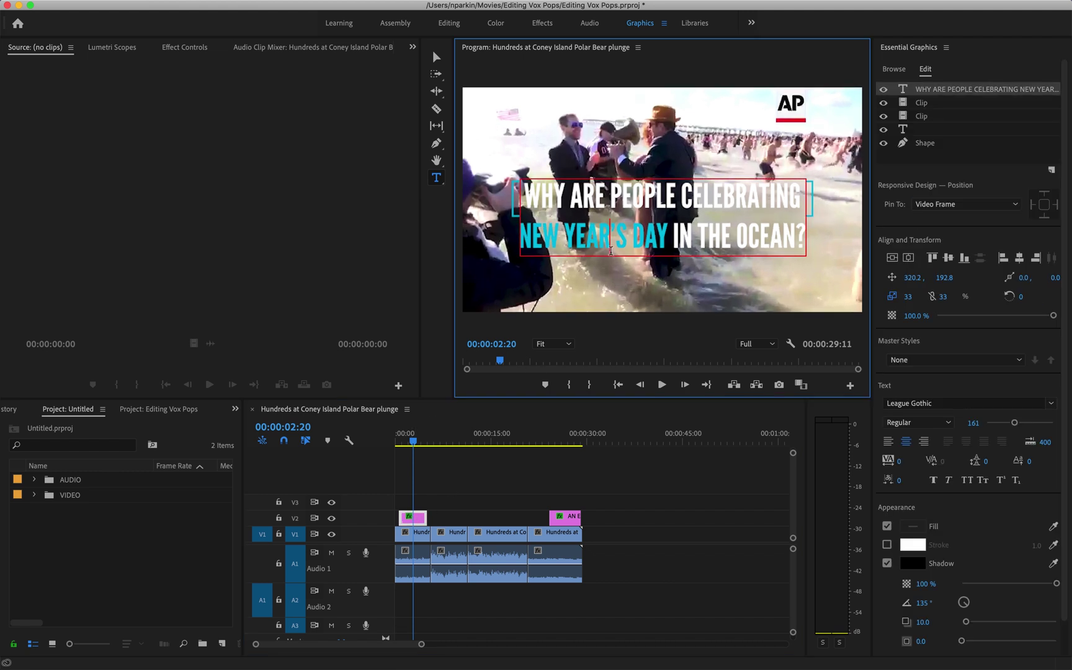
{"action": "left_click", "coordinate": [913, 529]}
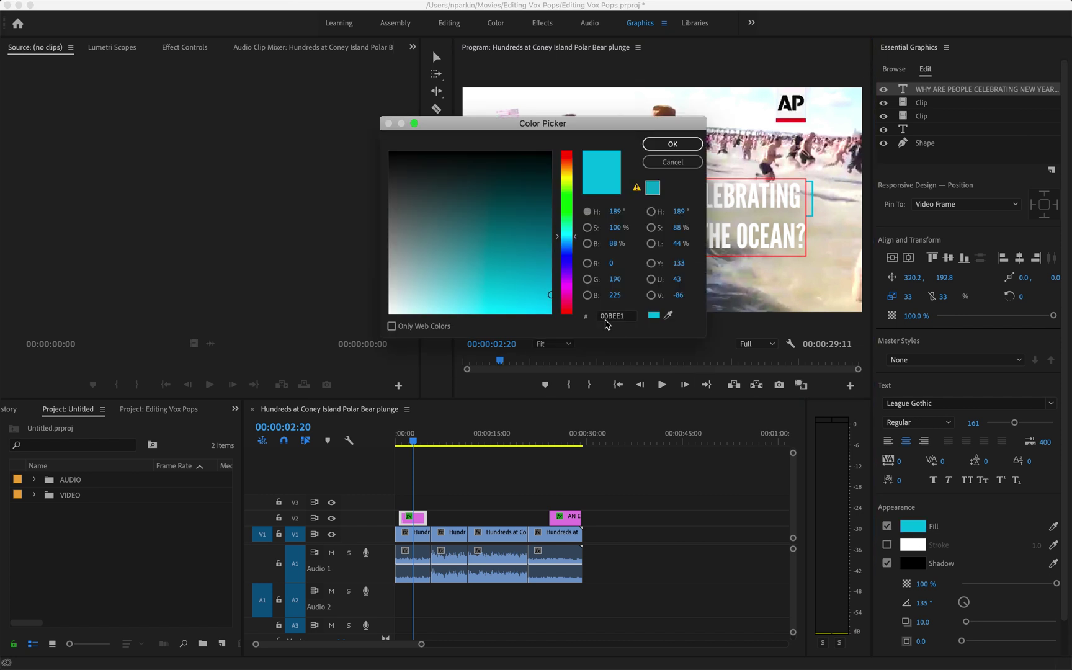
{"action": "left_click", "coordinate": [610, 316]}
{"action": "key", "text": "super+c"}
{"action": "left_click", "coordinate": [675, 162]}
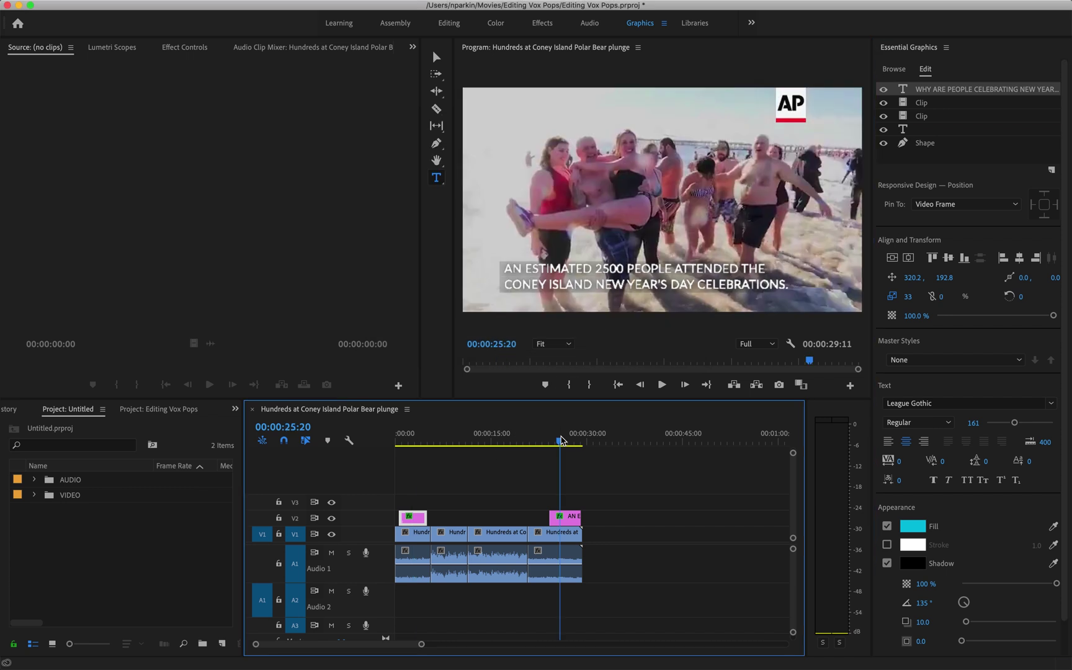
Apply the copied fill colour 00BEE1 to the words "NEW YEAR'S DAY" in the closing caption's second line
{"action": "left_click", "coordinate": [559, 442]}
{"action": "left_click", "coordinate": [564, 518]}
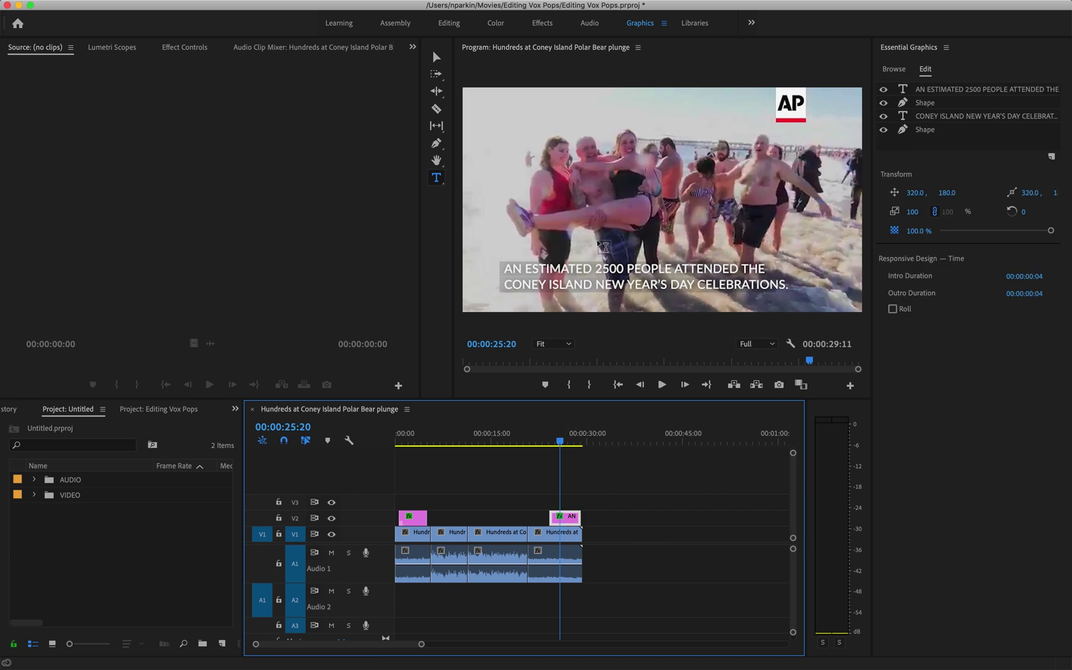
{"action": "left_click_drag", "start_coordinate": [596, 284], "coordinate": [691, 285]}
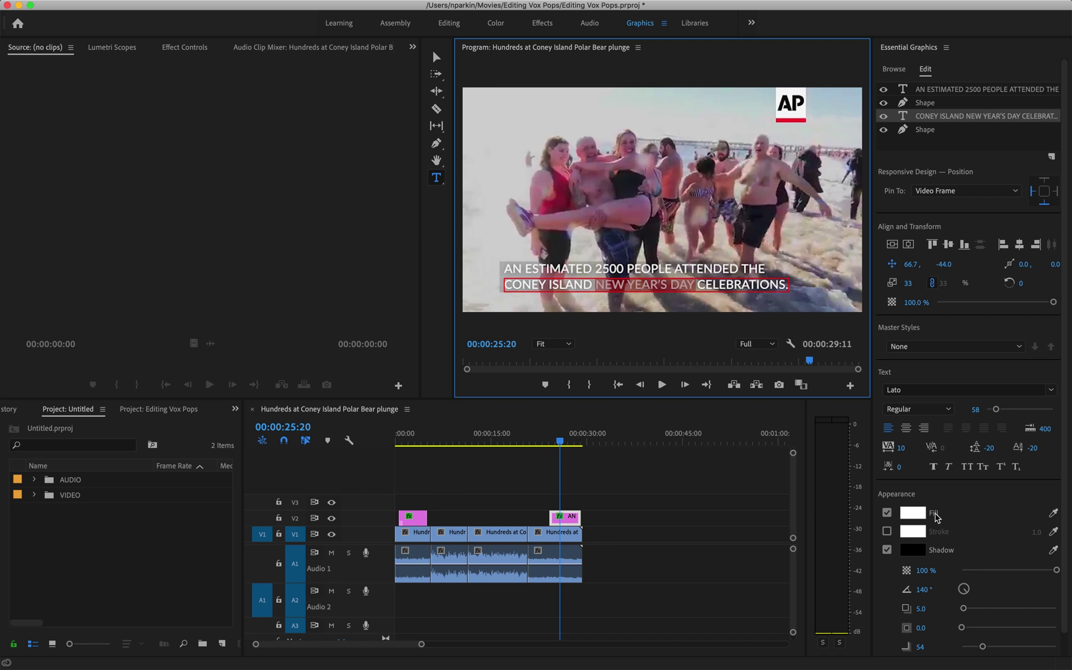
{"action": "left_click", "coordinate": [913, 513]}
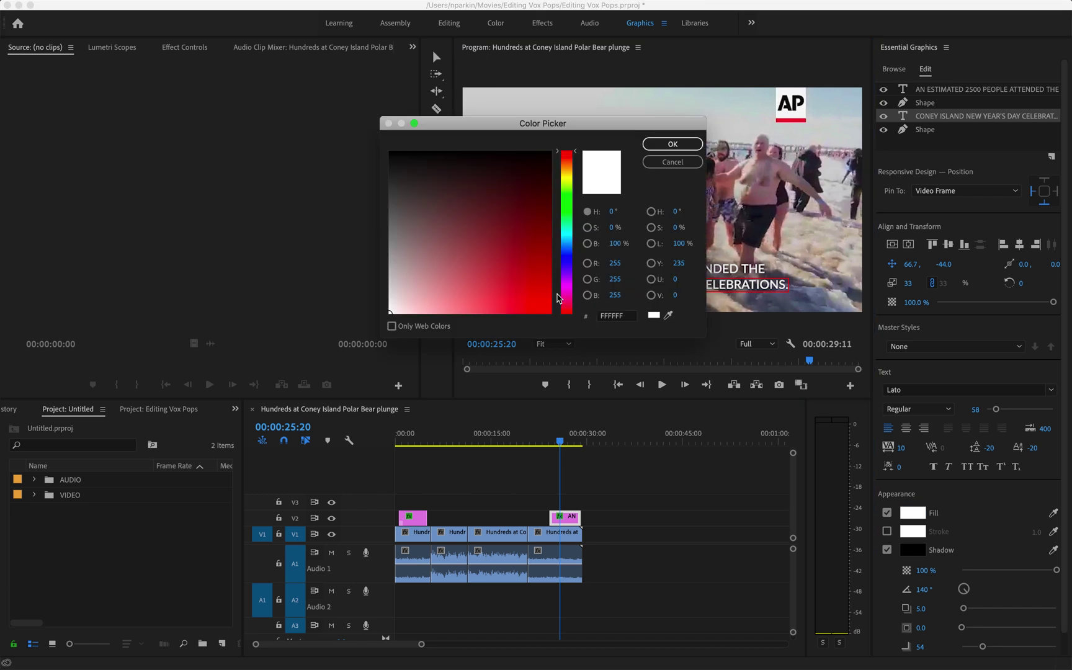
{"action": "left_click", "coordinate": [617, 318]}
{"action": "double_click", "coordinate": [617, 318]}
{"action": "key", "text": "super+v"}
{"action": "left_click", "coordinate": [683, 143]}
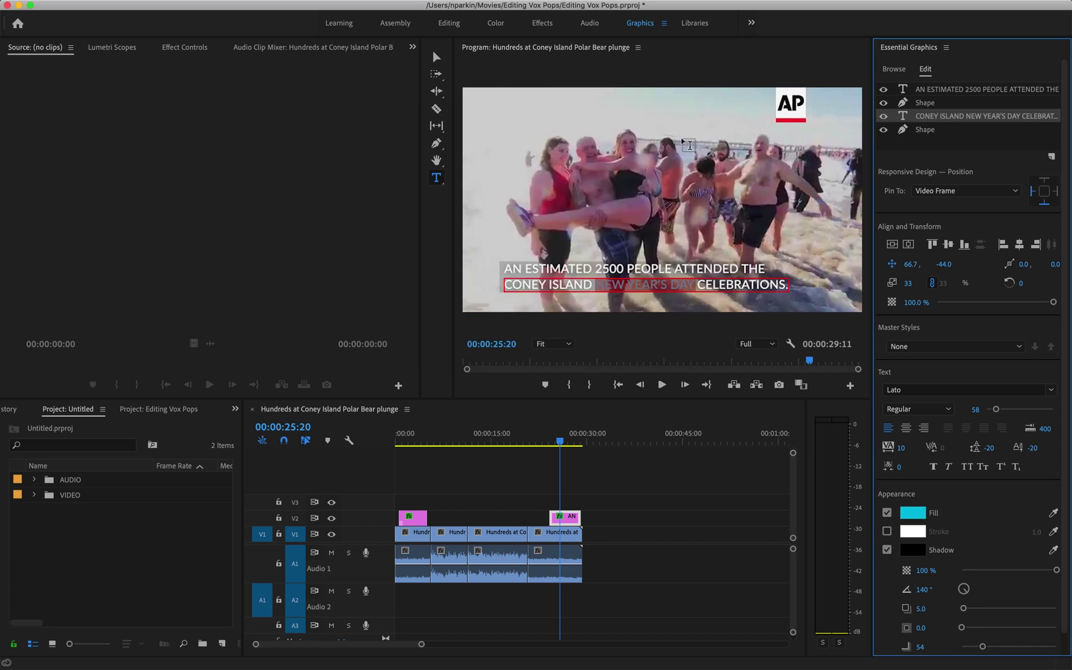
{"action": "left_click", "coordinate": [609, 490]}
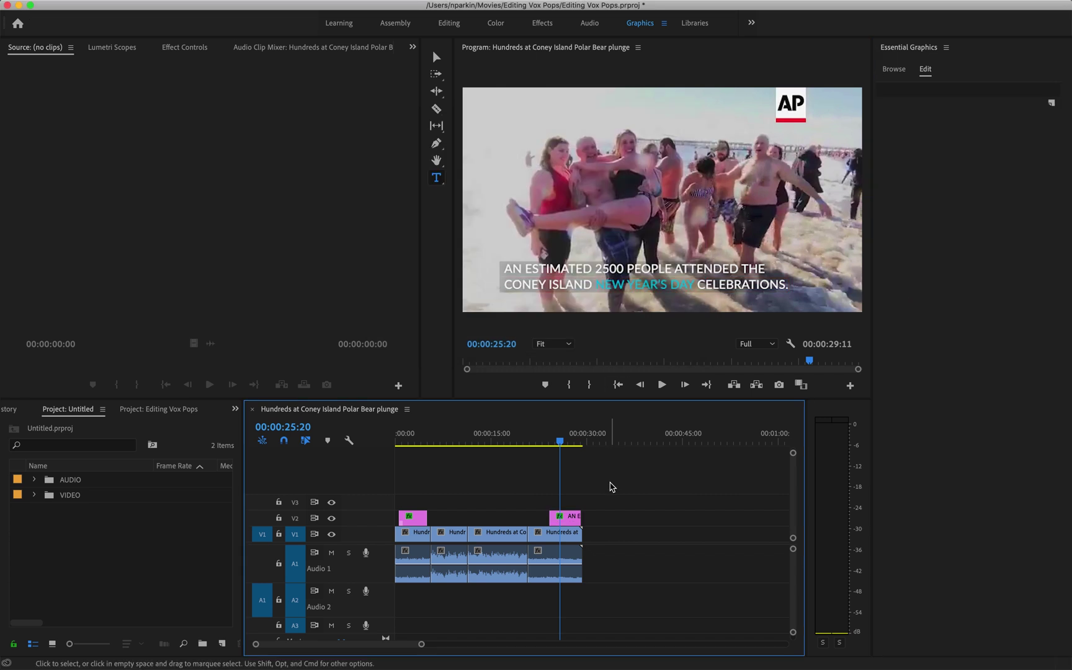
Move the closing caption earlier on track V2 so it starts at 00:00:22:05
{"action": "left_click_drag", "start_coordinate": [563, 441], "coordinate": [541, 442]}
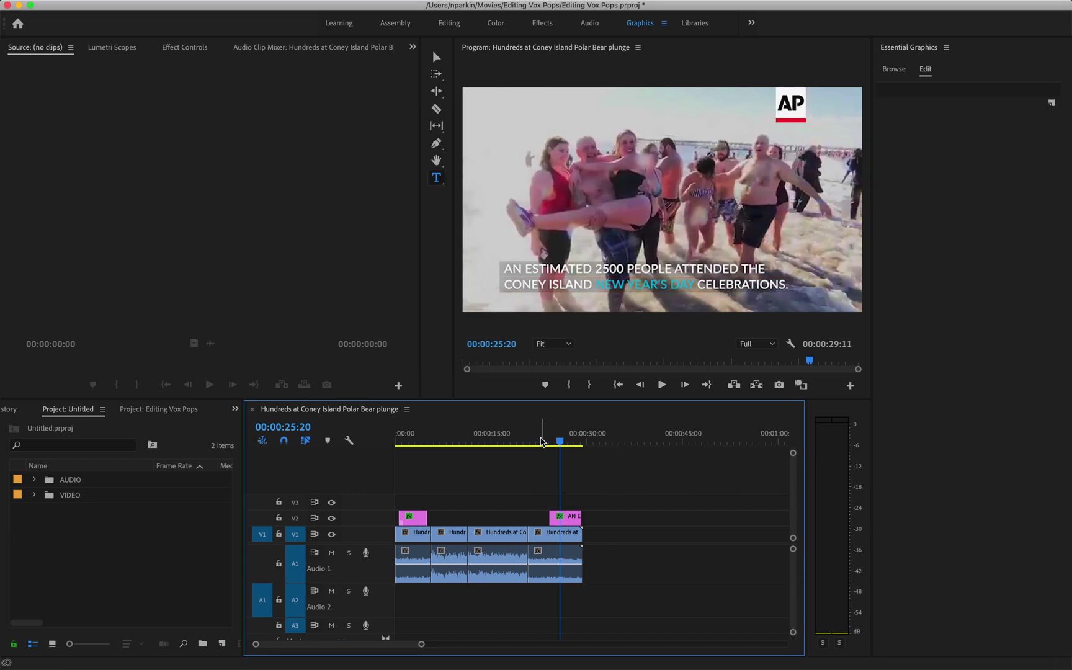
{"action": "left_click", "coordinate": [552, 441]}
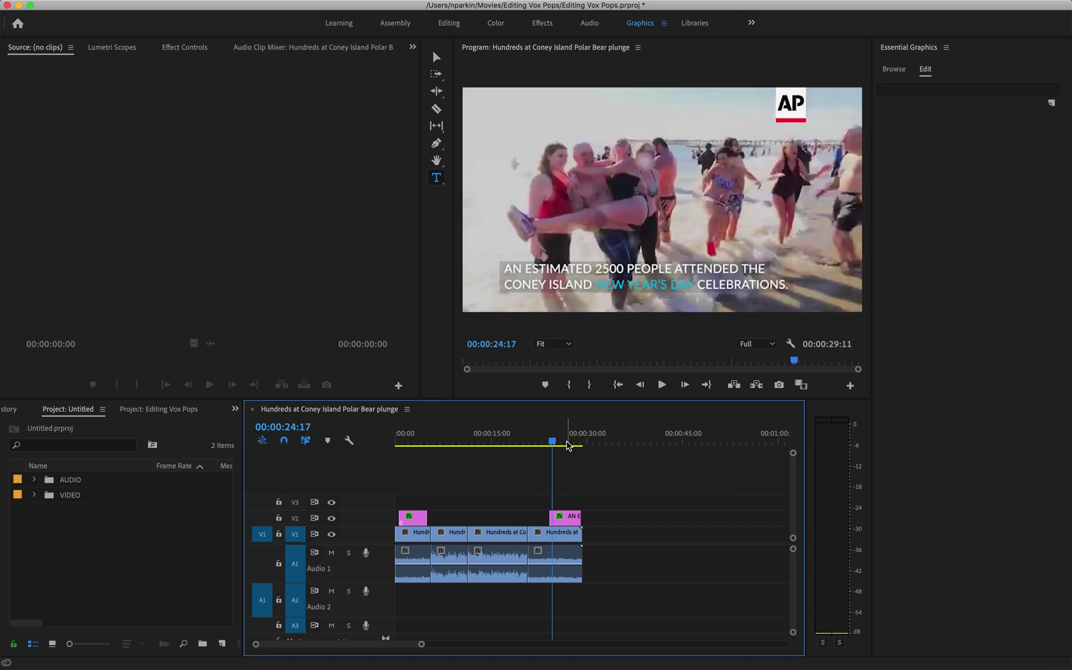
{"action": "left_click", "coordinate": [537, 441]}
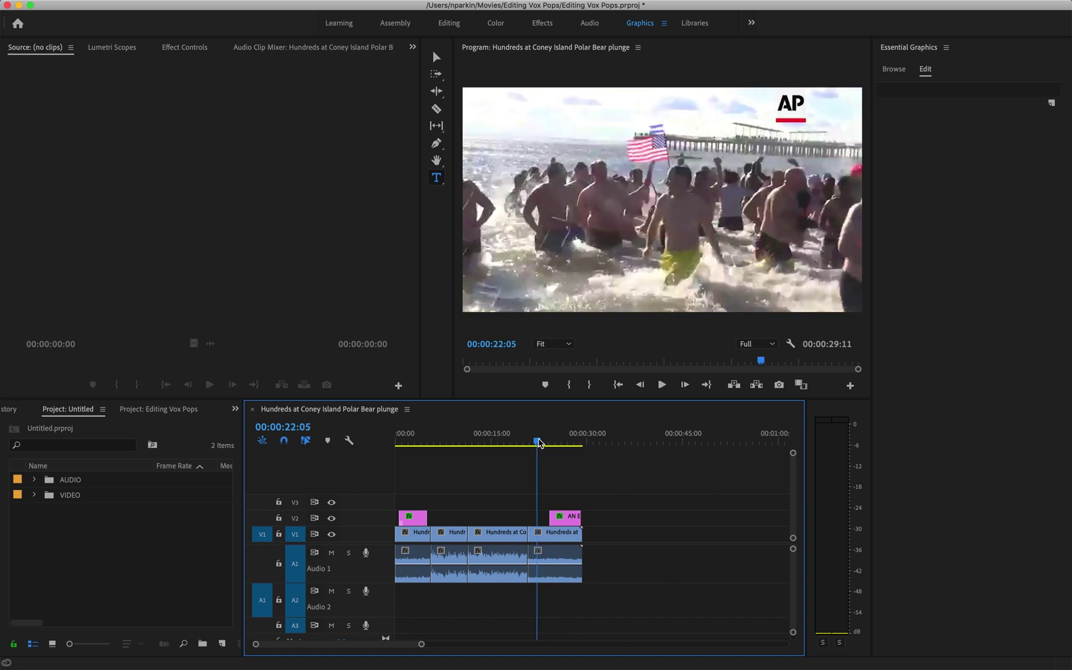
{"action": "key", "text": "="}
{"action": "left_click_drag", "start_coordinate": [640, 518], "coordinate": [617, 519]}
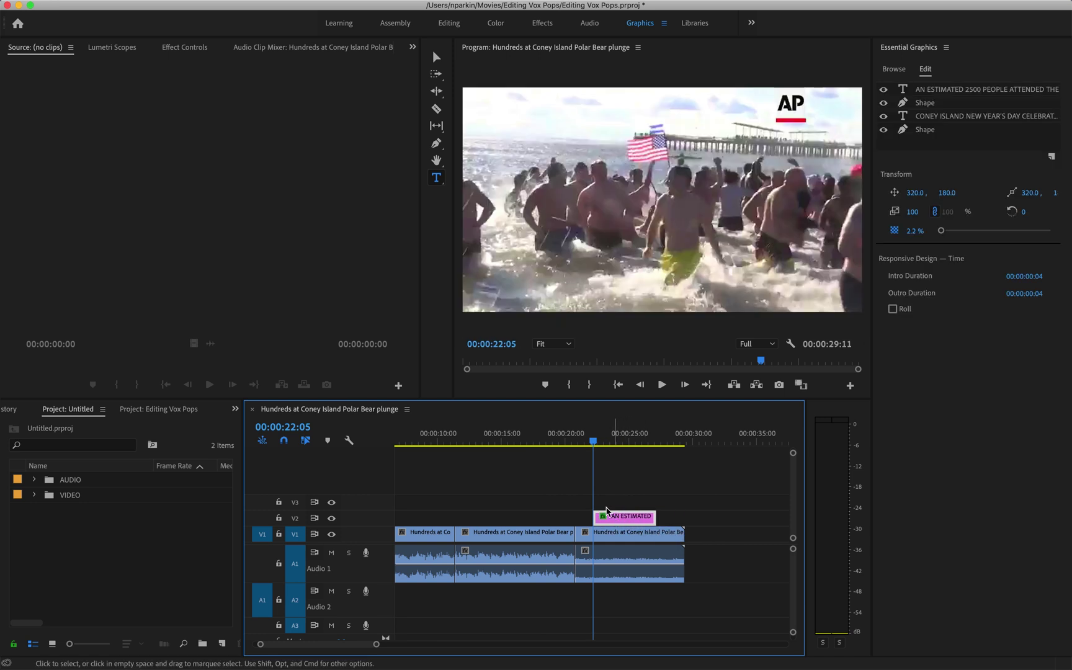
Play the start of the last clip, shift the closing caption to start at 00:00:21:16, and play it through to its end
{"action": "left_click", "coordinate": [576, 441]}
{"action": "key", "text": "space"}
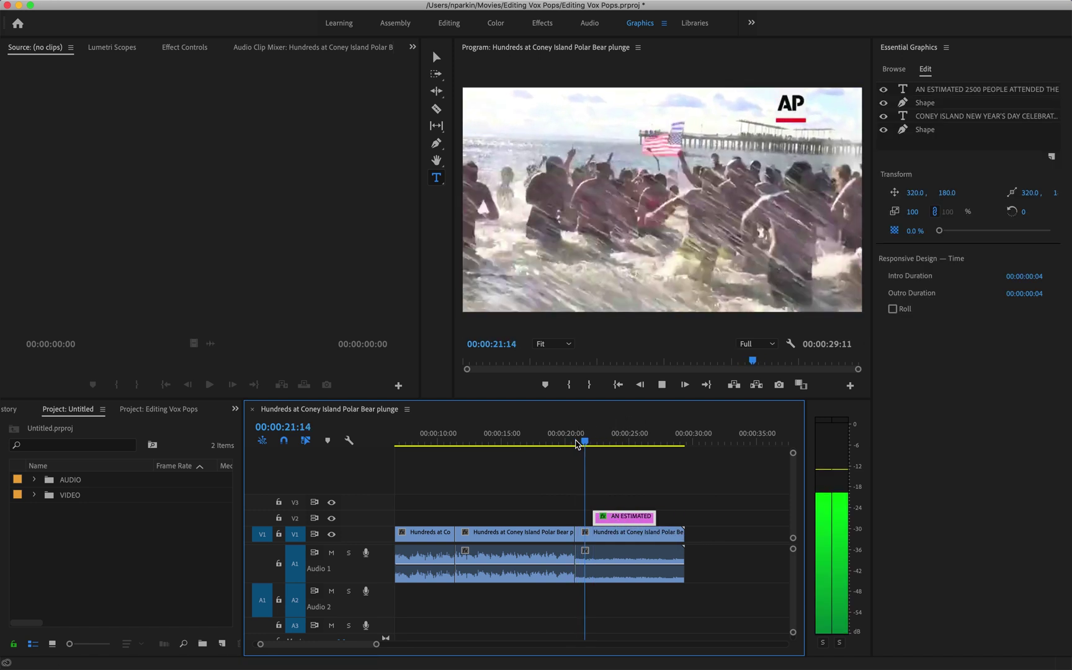
{"action": "left_click_drag", "start_coordinate": [628, 517], "coordinate": [619, 521]}
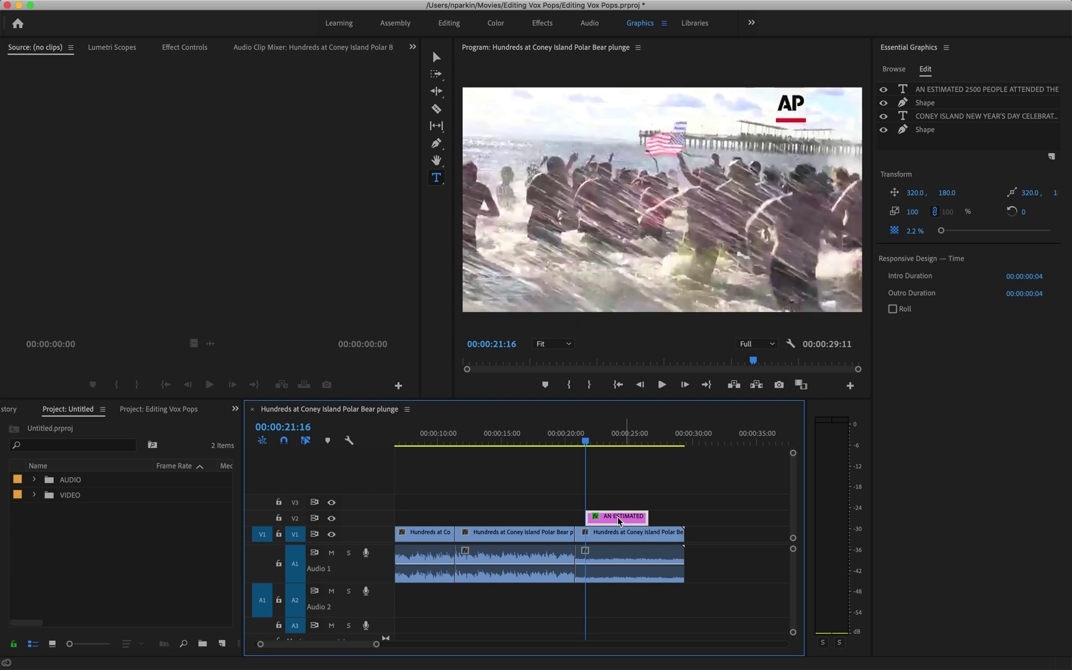
{"action": "key", "text": "space"}
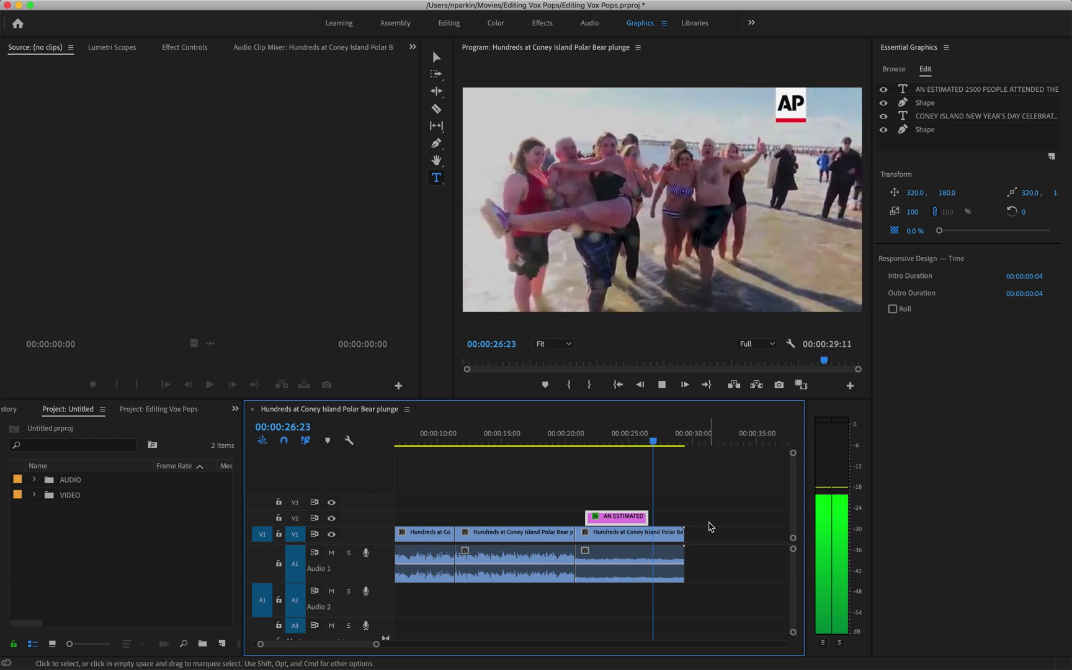
{"action": "key", "text": "space"}
Compare the opening title and closing caption frames across the whole sequence, and save the project
{"action": "key", "text": "minus"}
{"action": "key", "text": "minus"}
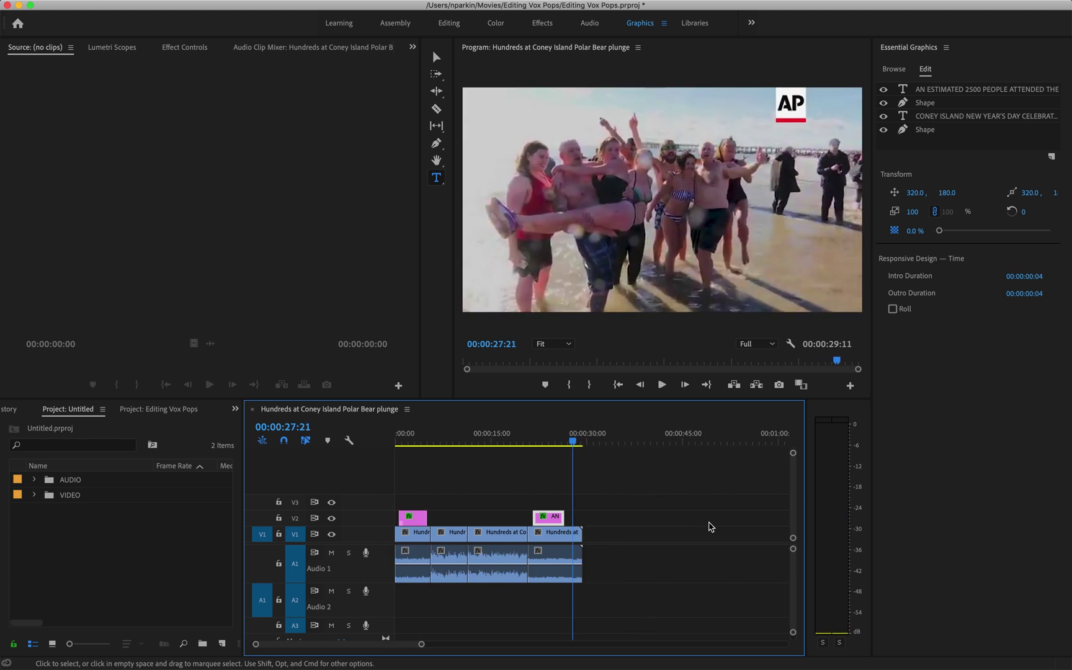
{"action": "left_click", "coordinate": [467, 442]}
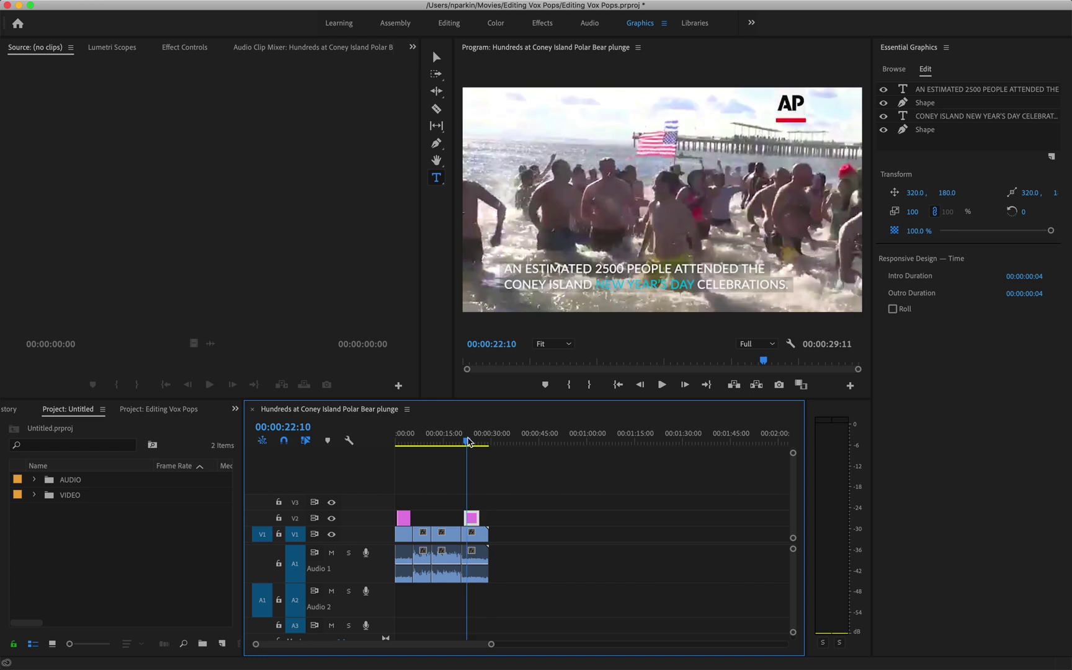
{"action": "left_click", "coordinate": [409, 439]}
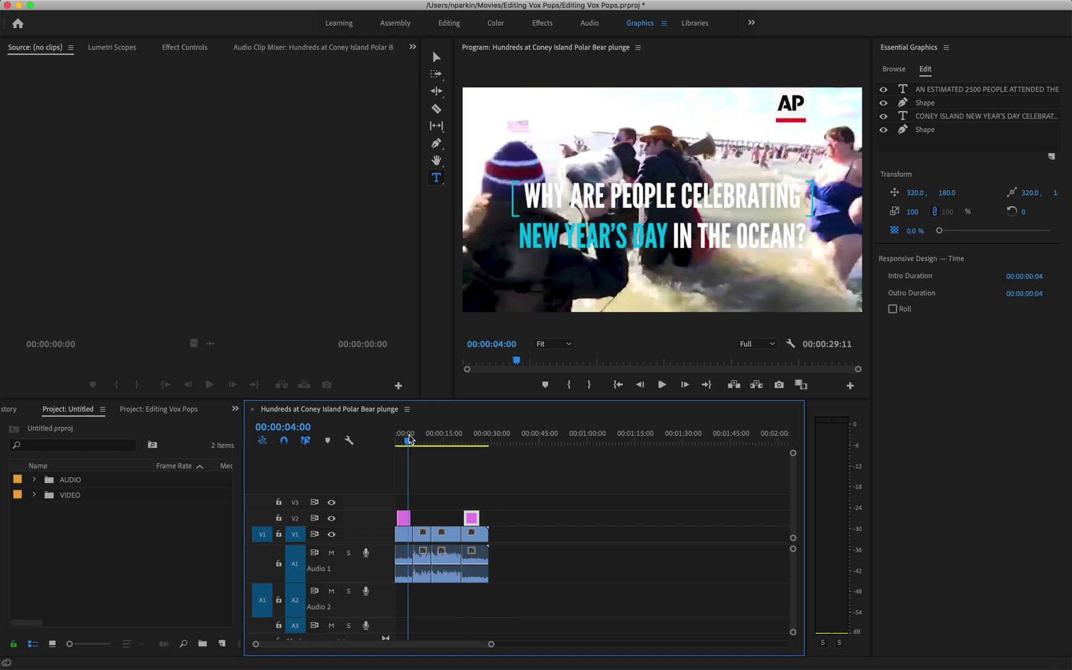
{"action": "left_click", "coordinate": [467, 441]}
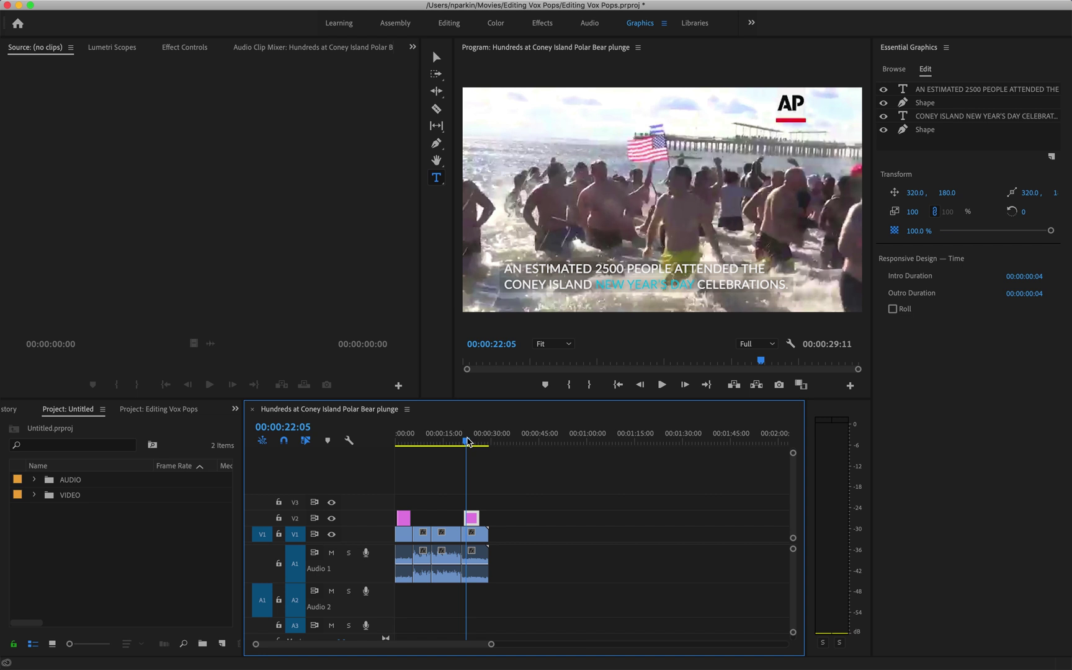
{"action": "left_click", "coordinate": [410, 440]}
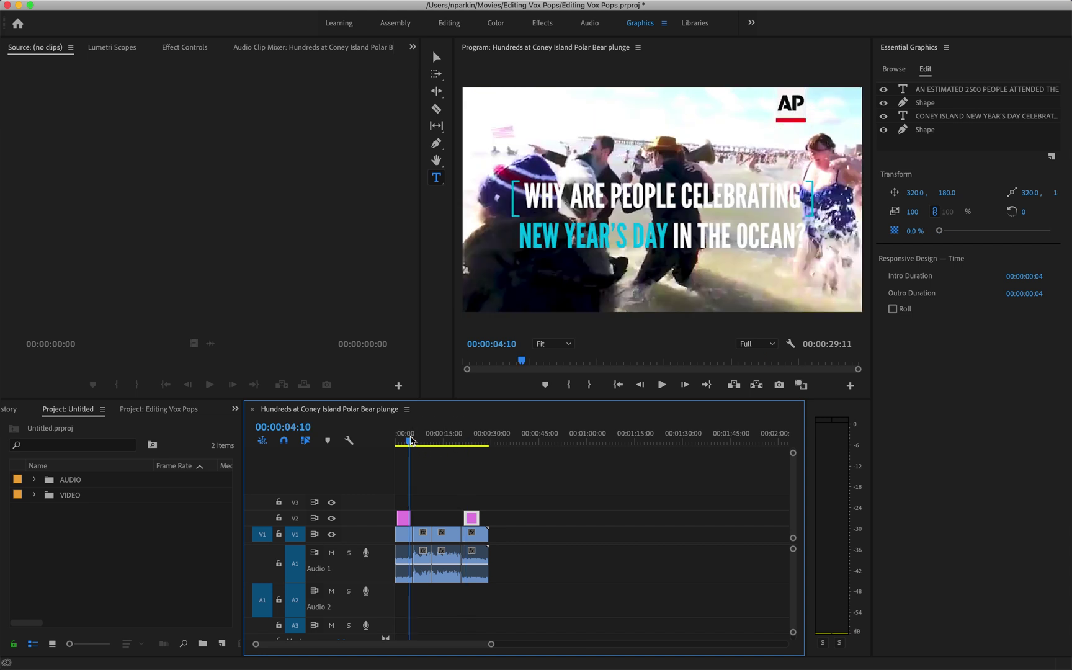
{"action": "key", "text": "super+s"}
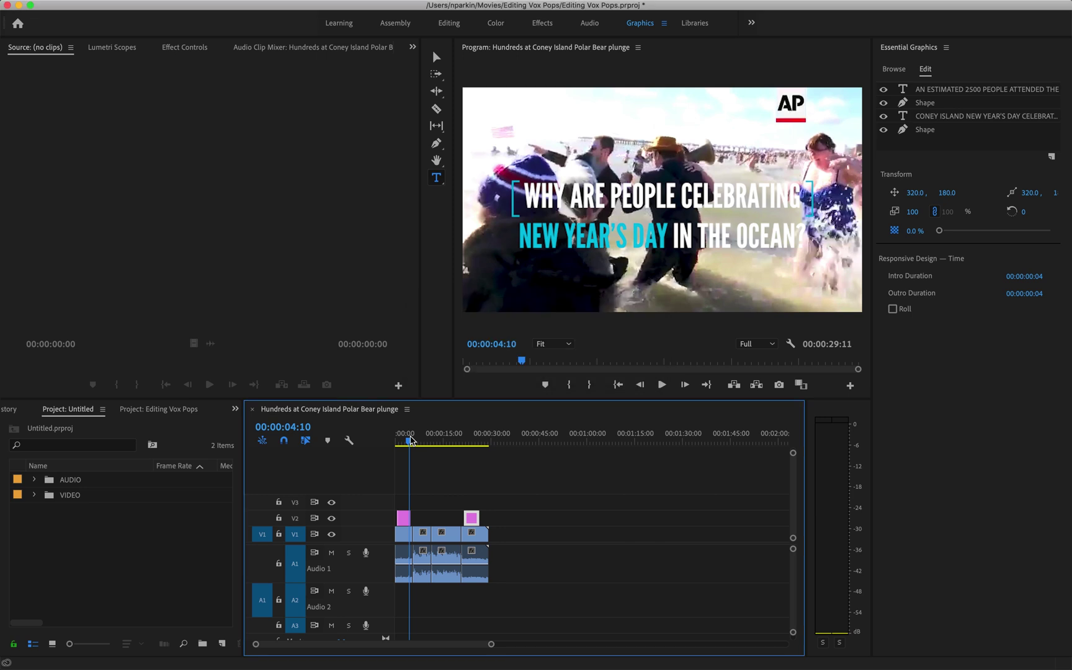